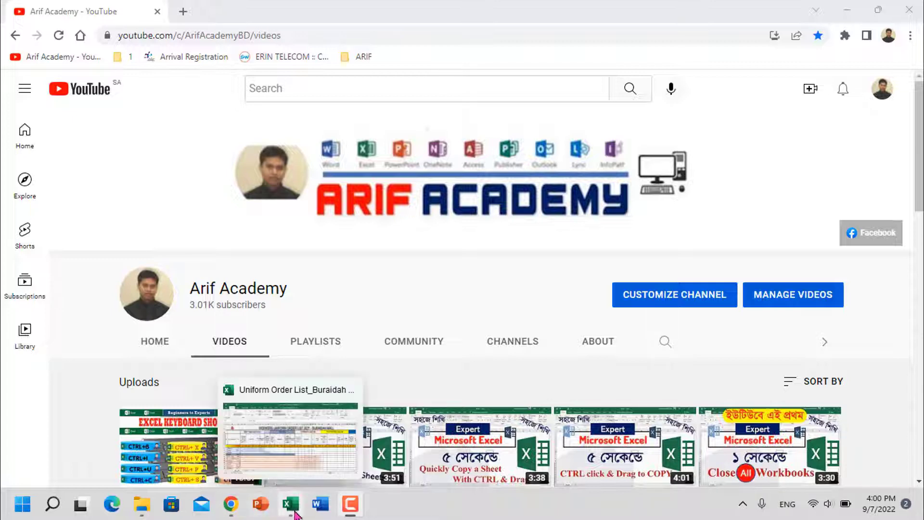
Step: Switch from YouTube to the Excel window showing the Workers Uniform Order List 2021 workbook
key(alt+Tab)
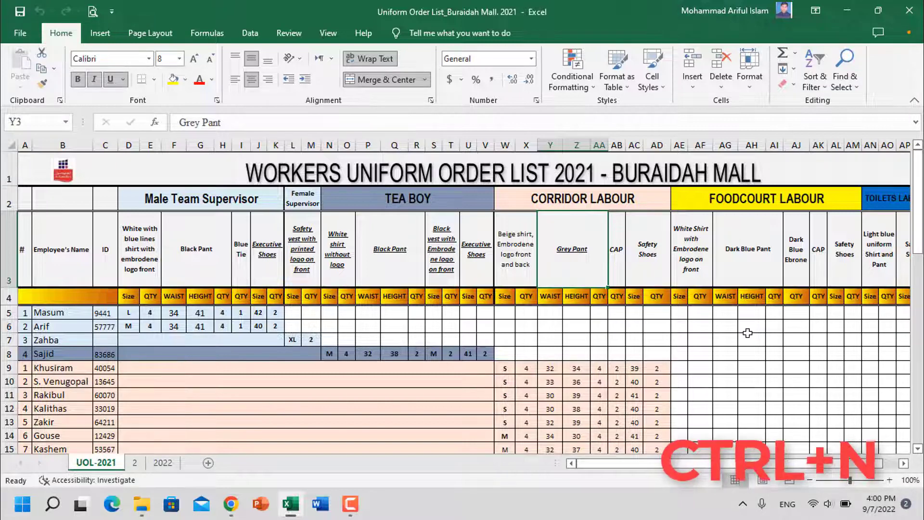
Step: Create Book1 with Ctrl+N and Book2 from File > New > Blank workbook, then minimize Book2
key(ctrl+n)
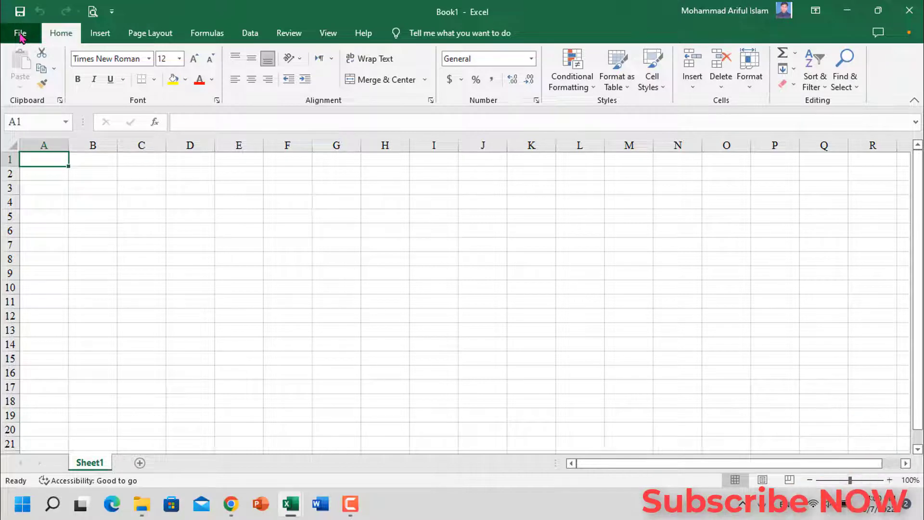
click(20, 34)
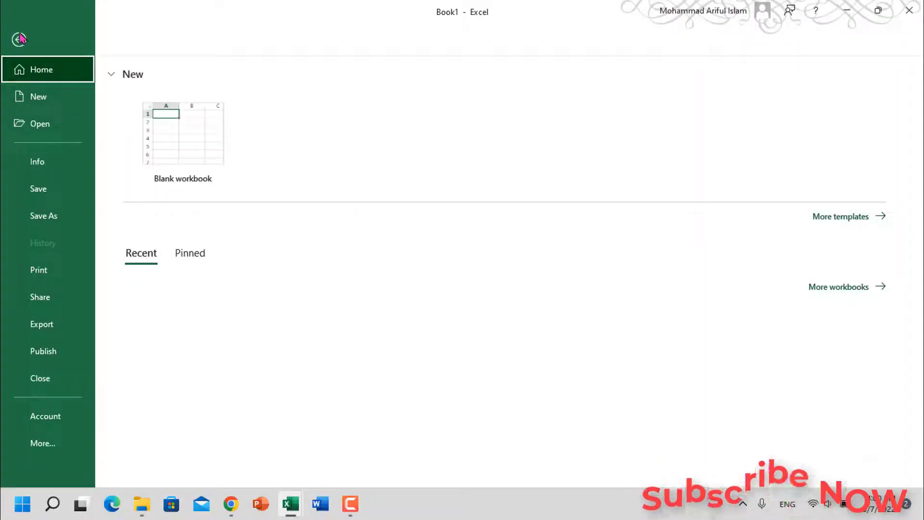
click(41, 101)
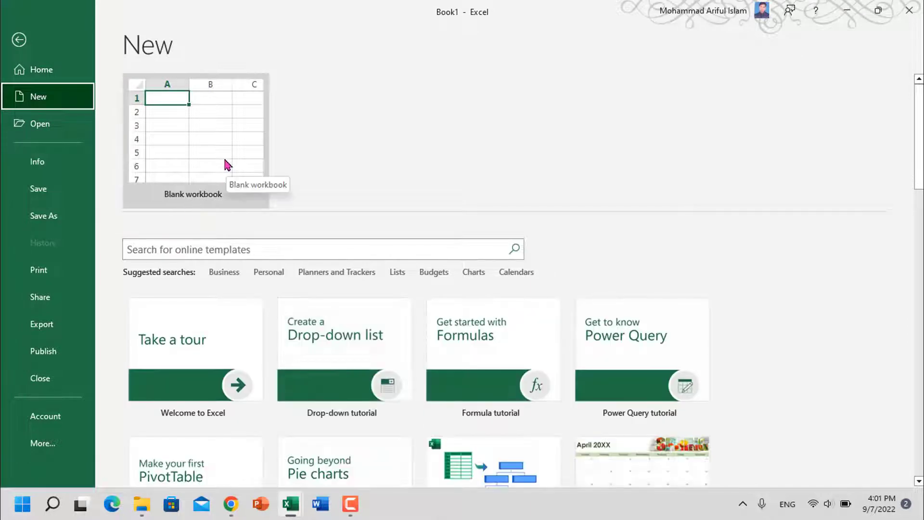
click(228, 174)
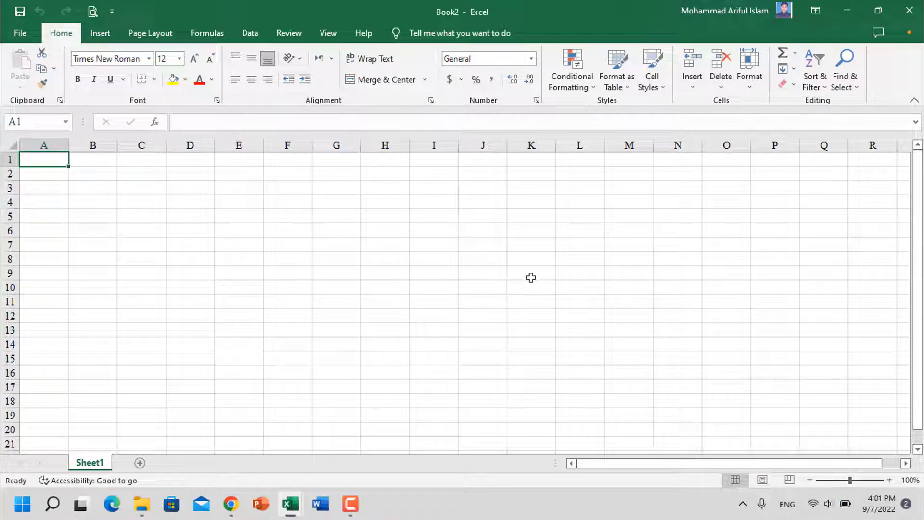
click(846, 14)
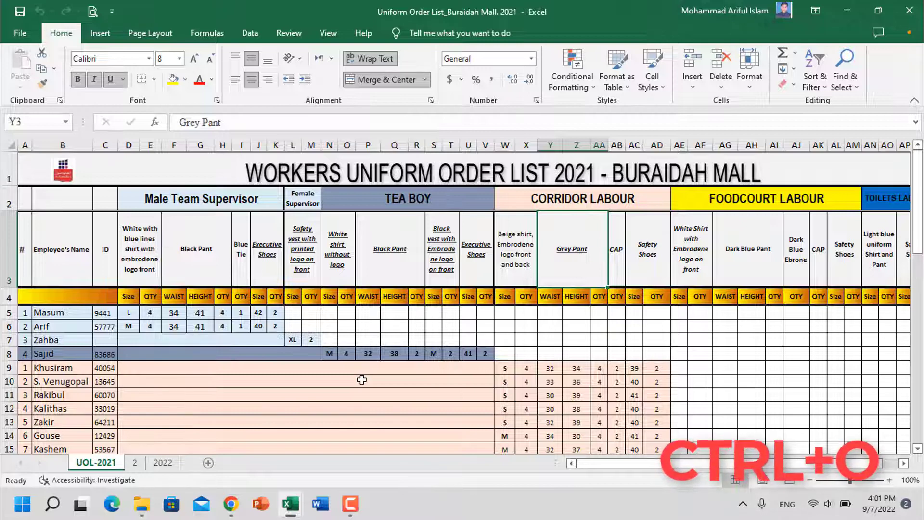
key(ctrl+o)
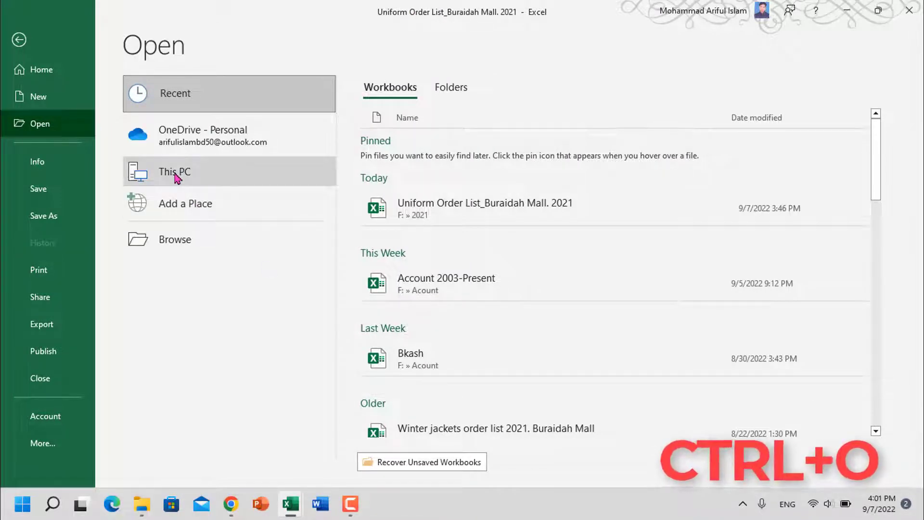
click(176, 176)
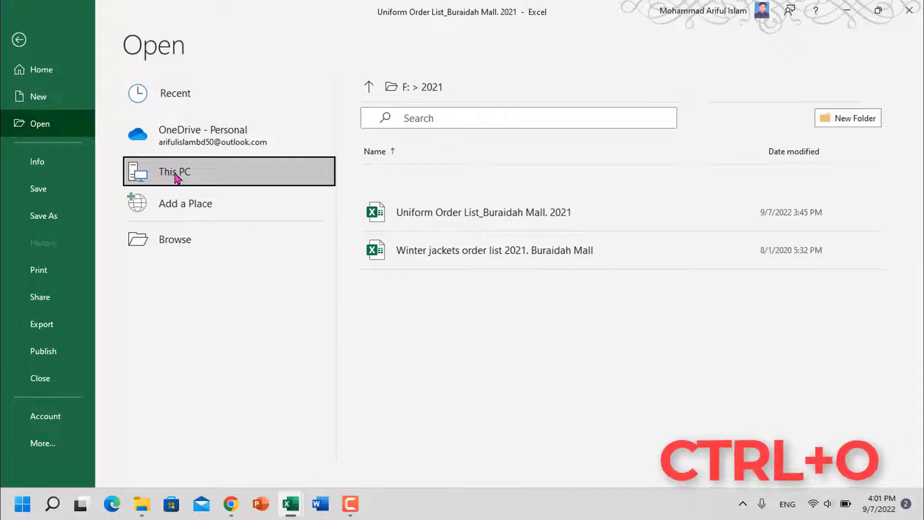
click(176, 176)
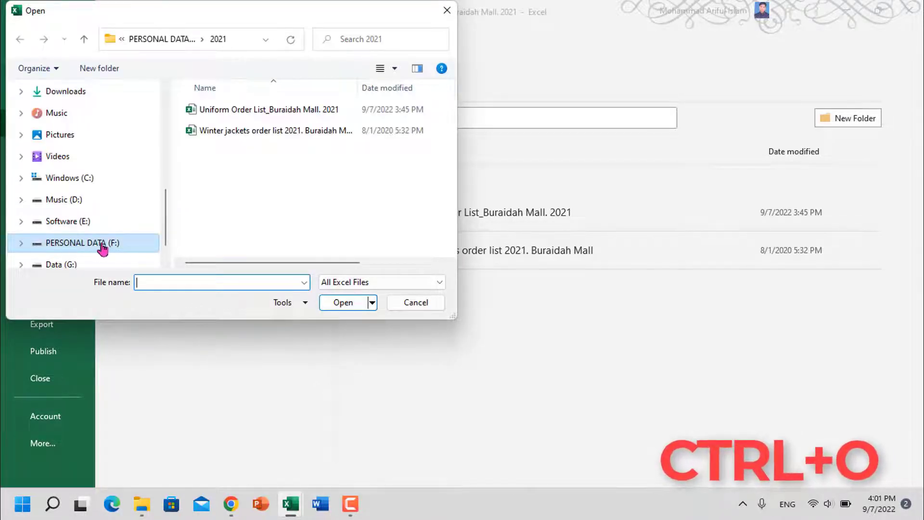
click(102, 243)
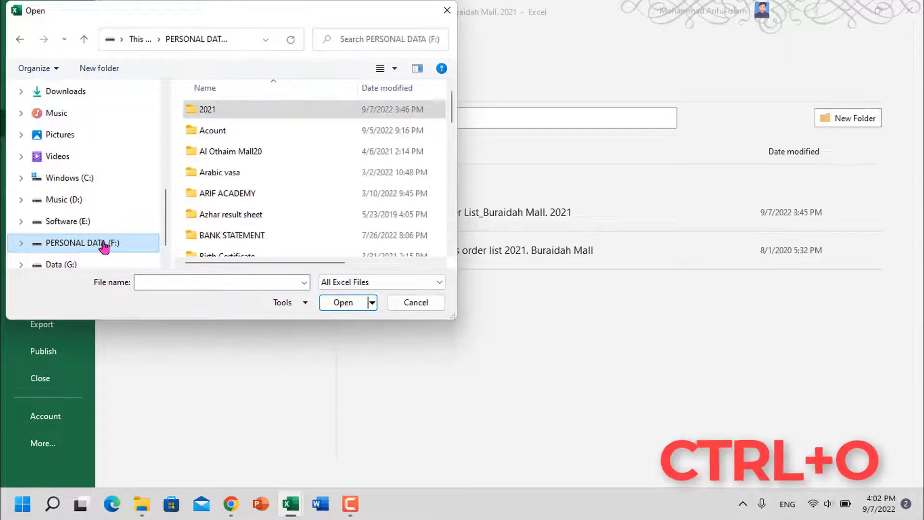
scroll(294, 226, down, 3)
scroll(295, 227, down, 2)
scroll(291, 226, down, 3)
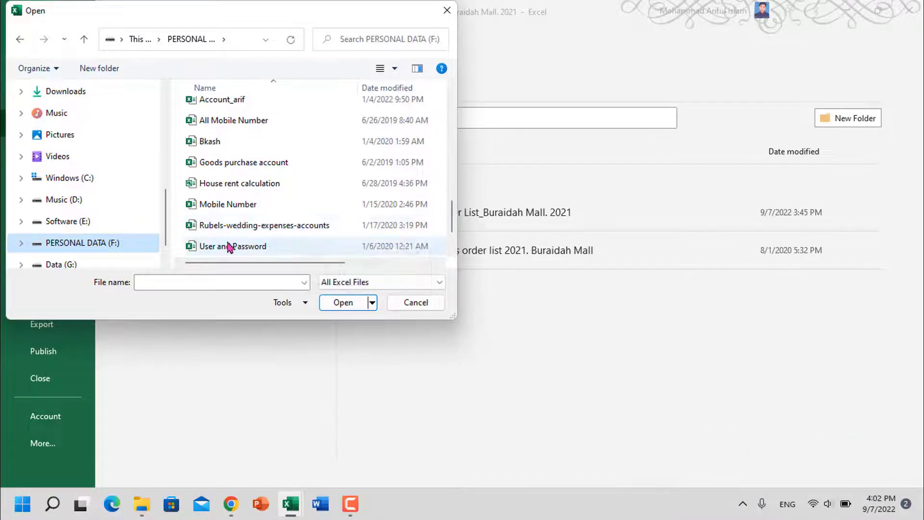
click(446, 10)
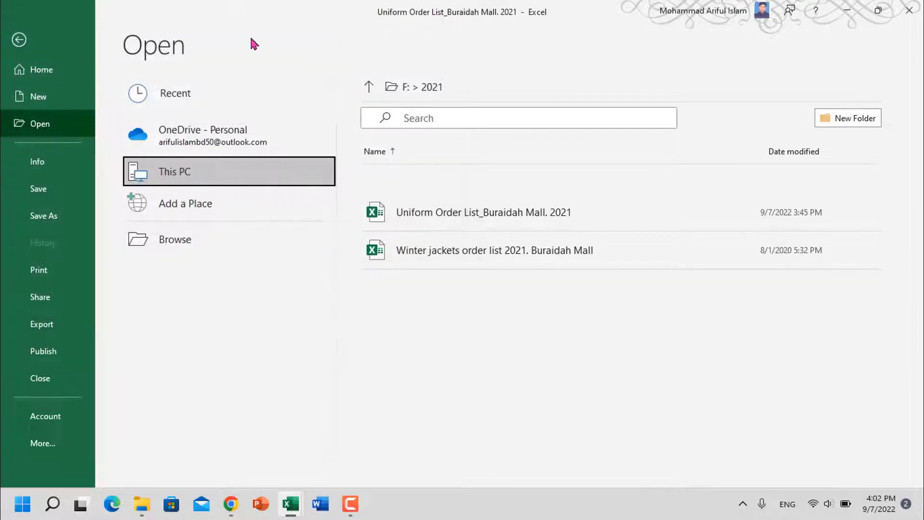
click(19, 40)
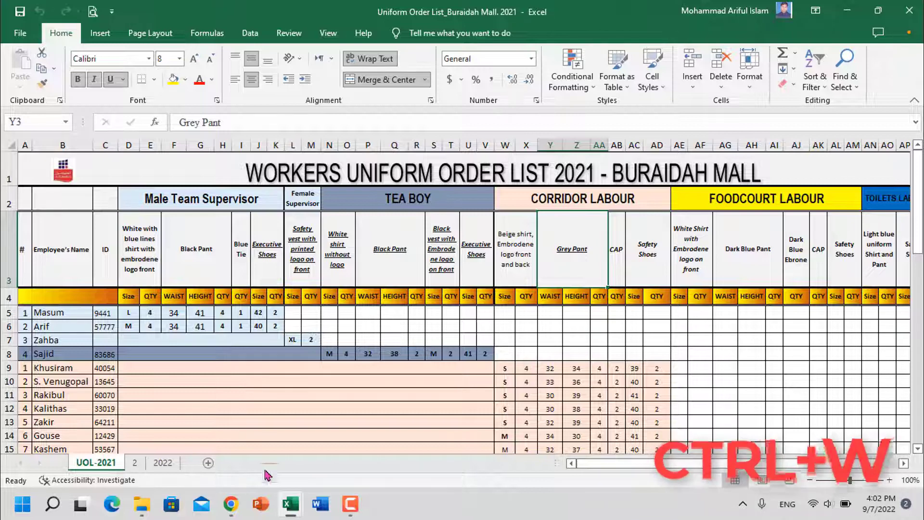
Step: Bring the blank Book1 workbook forward from the taskbar and close it with Ctrl+W
mouse_move(290, 504)
click(302, 452)
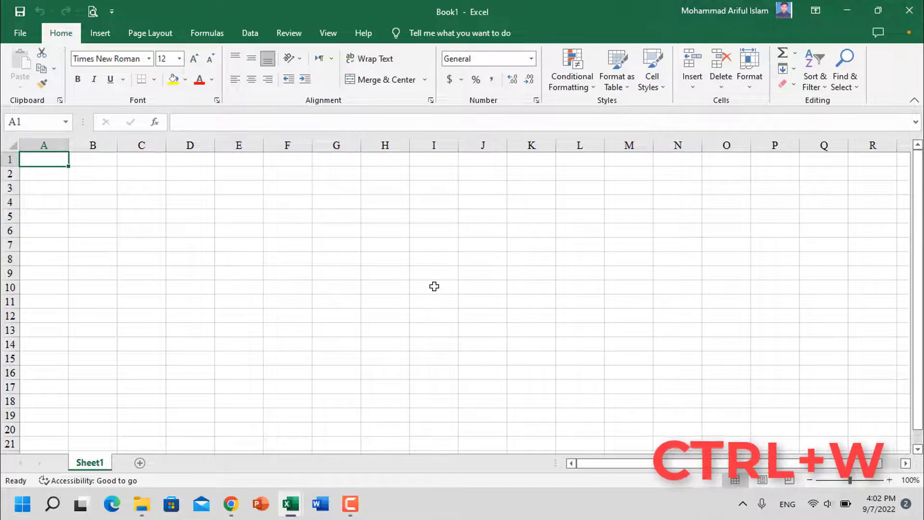
key(ctrl+w)
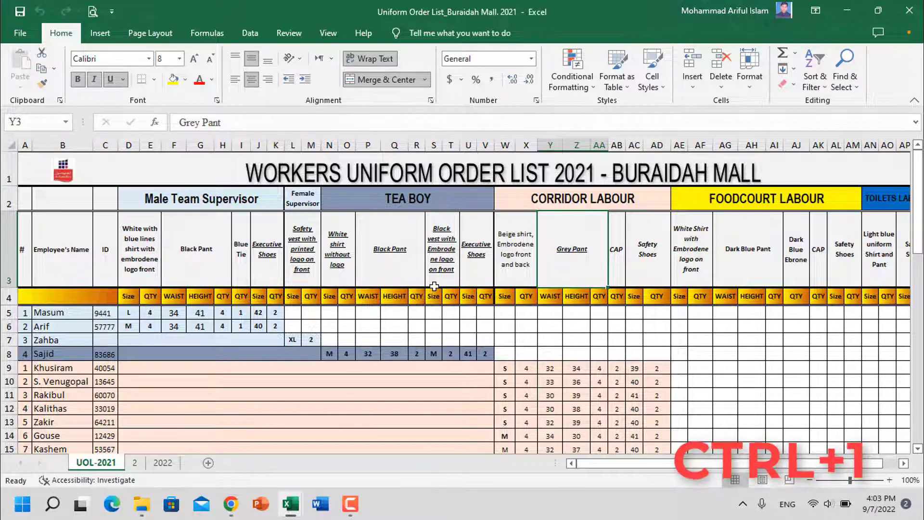
Step: Look through the Format Cells tabs for merged cell D10 and close the dialog without changes
click(403, 385)
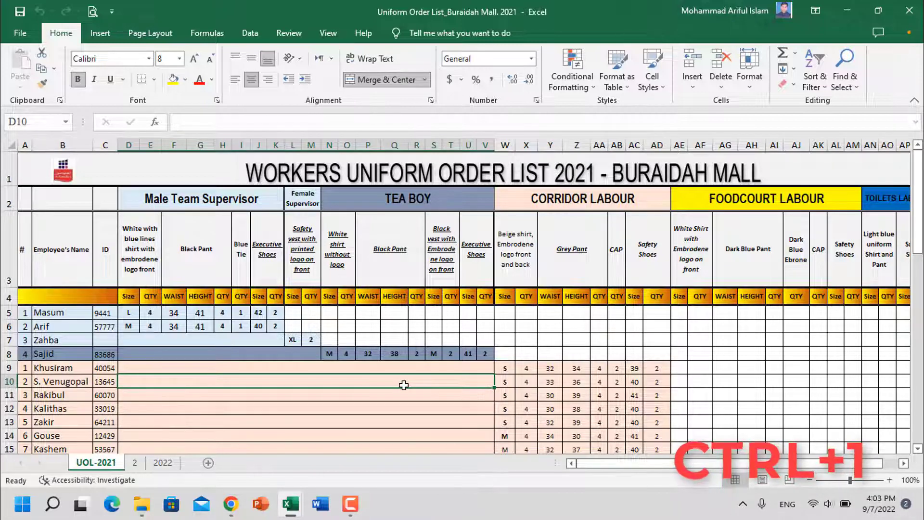
key(ctrl+1)
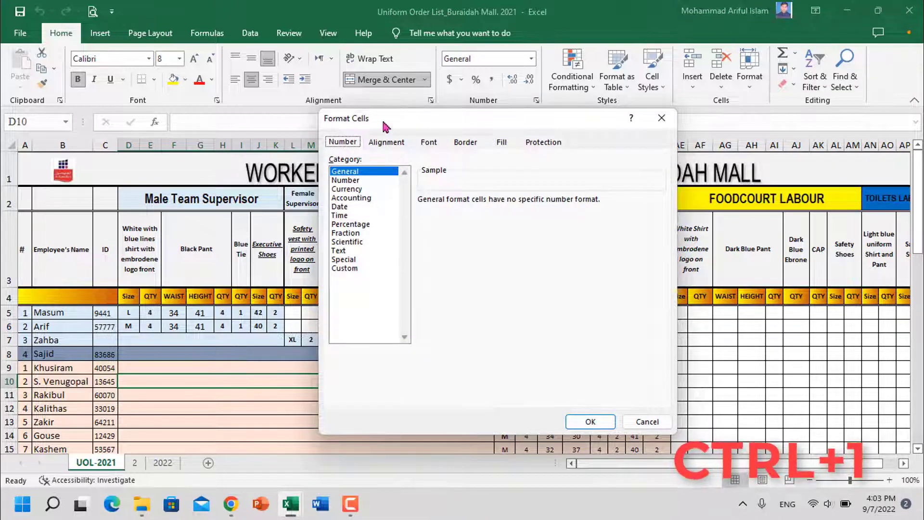
drag(439, 123, 534, 123)
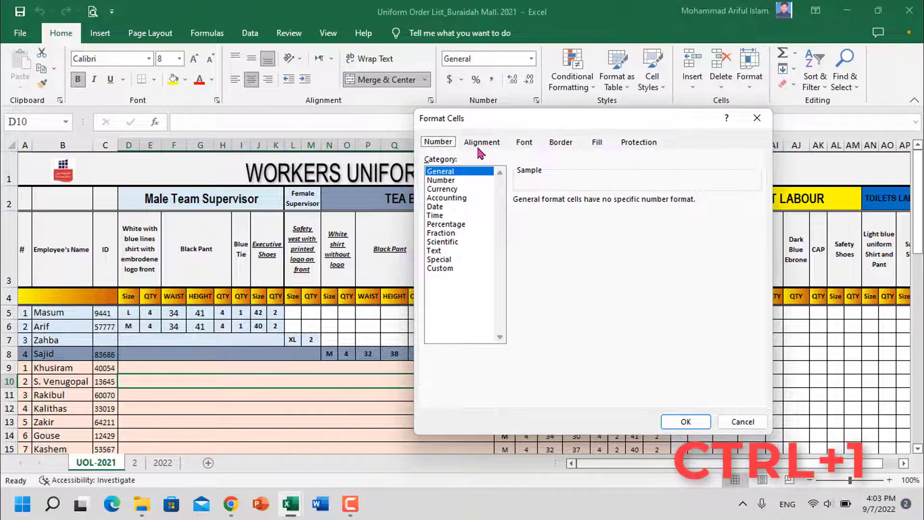
click(481, 144)
click(524, 147)
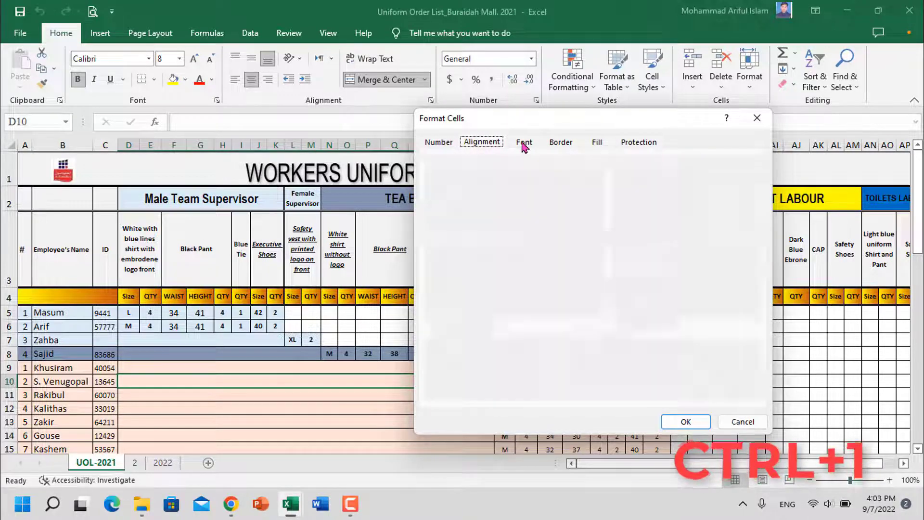
click(560, 142)
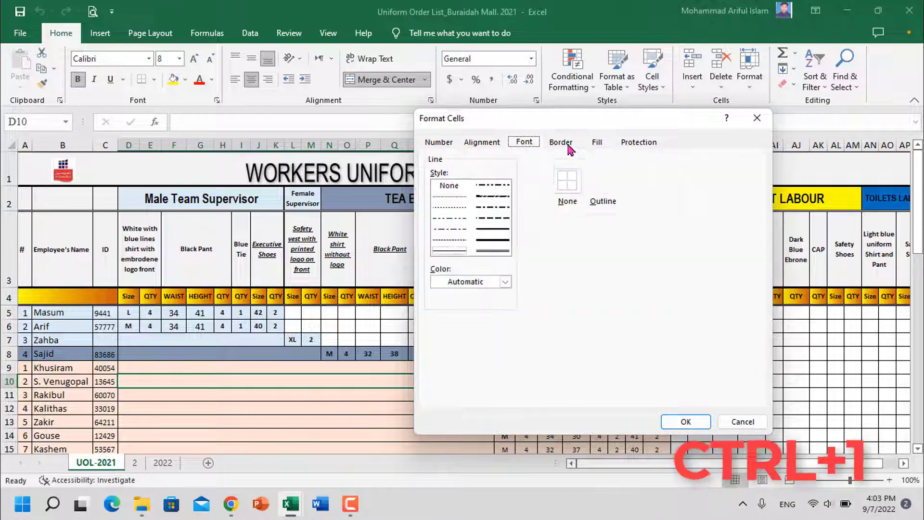
click(597, 145)
click(640, 144)
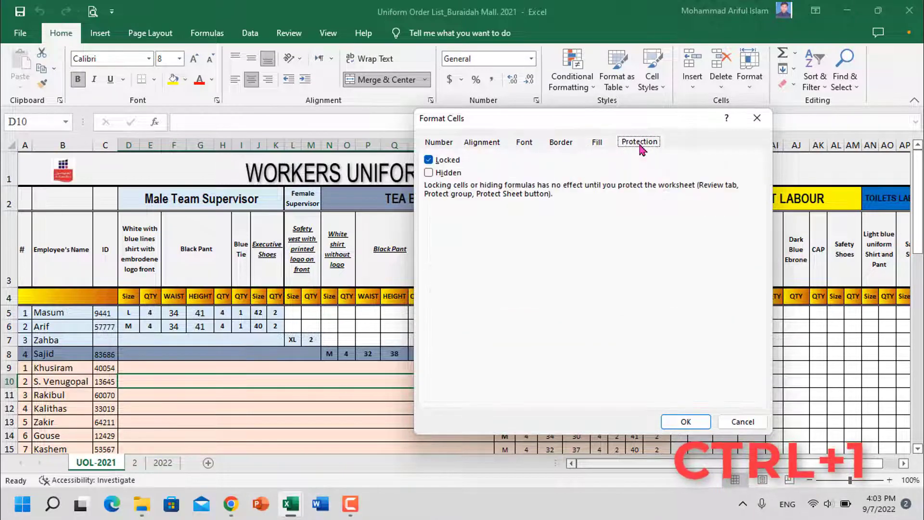
click(448, 143)
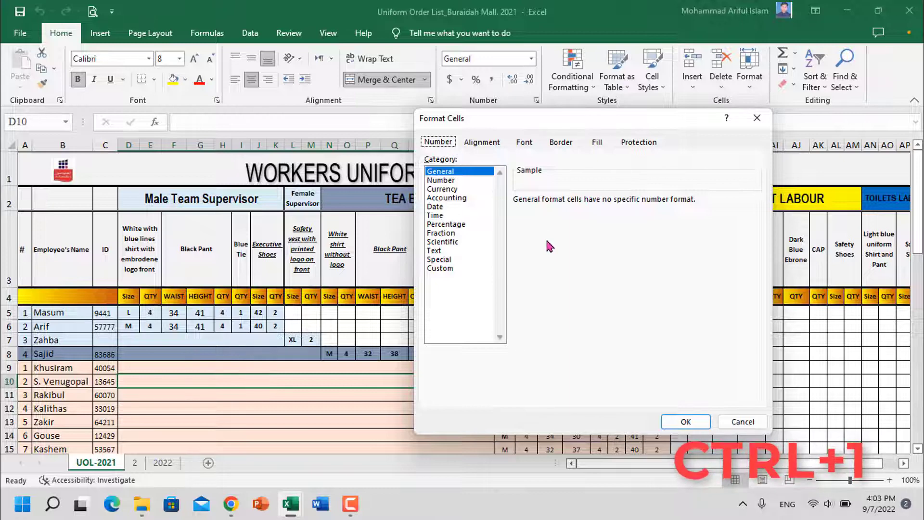
click(742, 421)
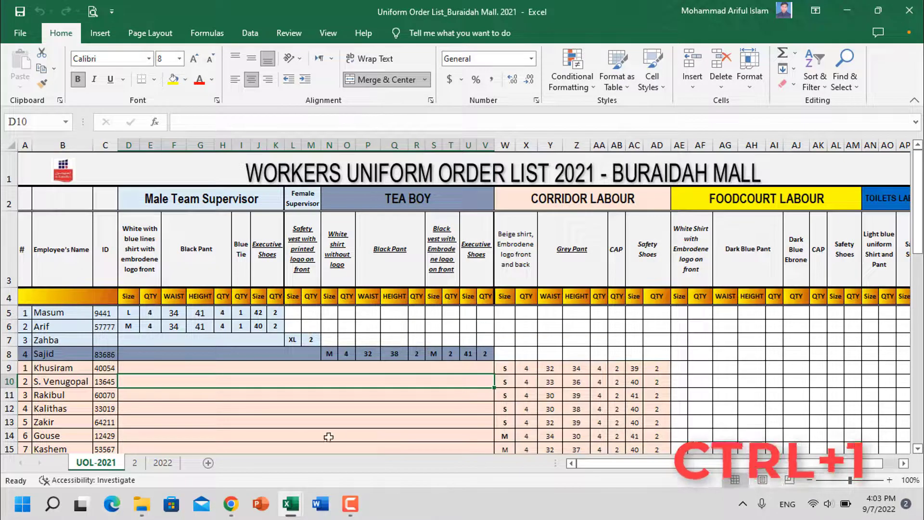
Step: Select cells A9:C9 holding employee row 9's number, name and ID
click(283, 425)
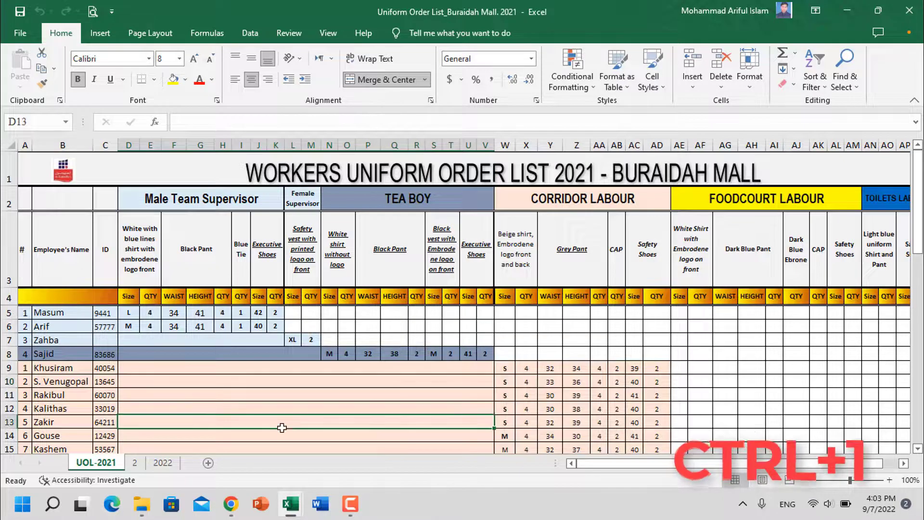
click(25, 369)
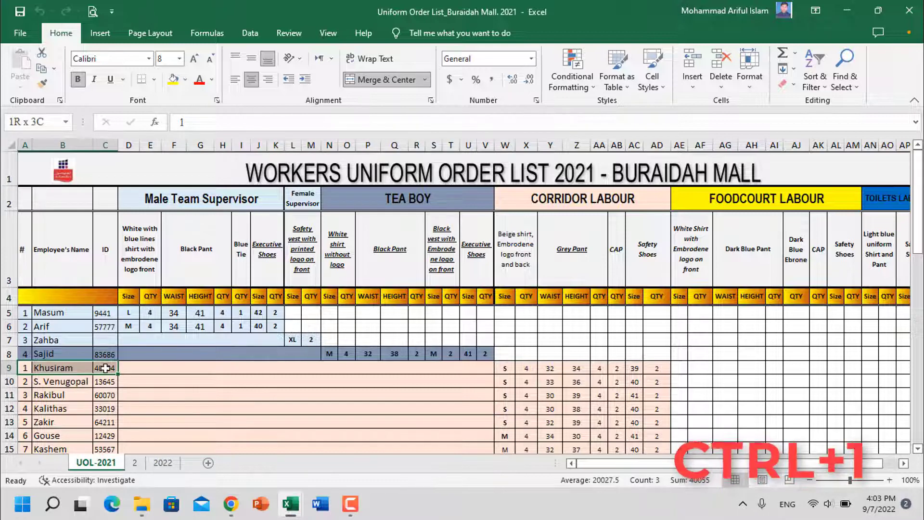
drag(25, 369, 105, 368)
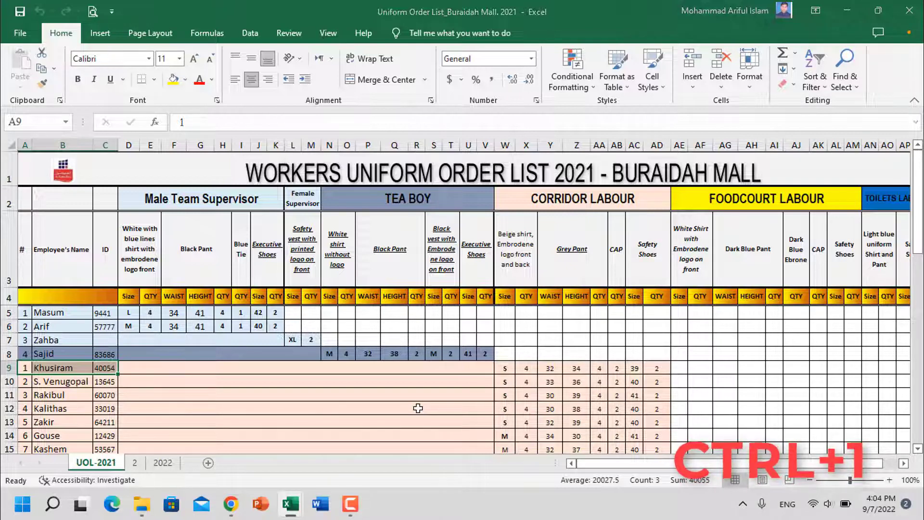
Step: Set A9:C9 to Adobe Kaiti Std R, italic, size 24 in Format Cells
key(ctrl+1)
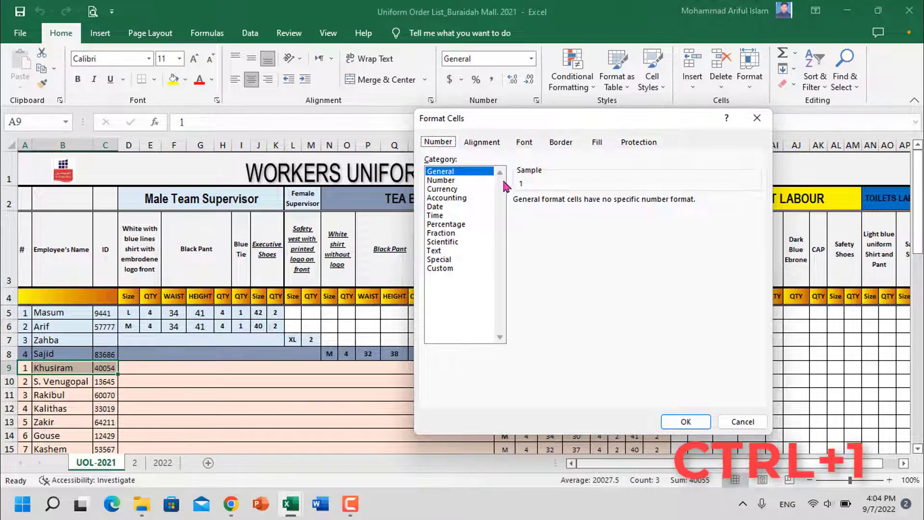
click(528, 142)
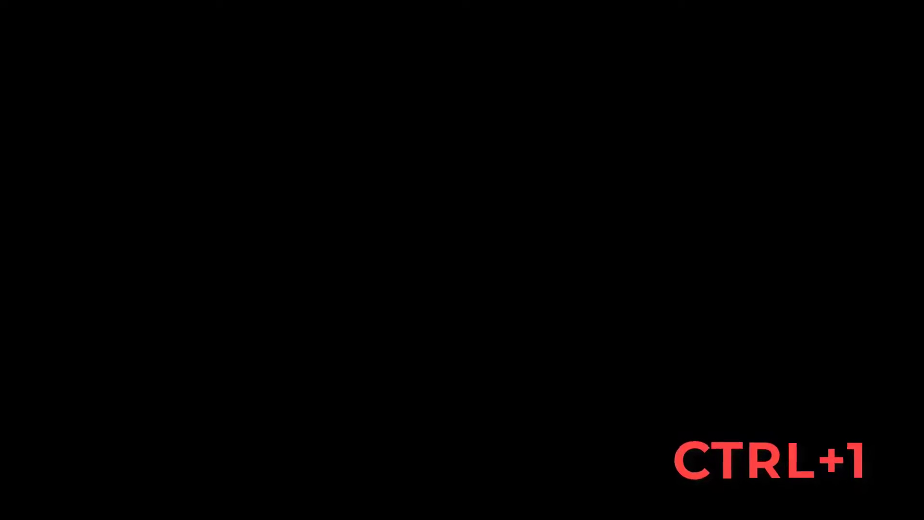
scroll(469, 231, down, 2)
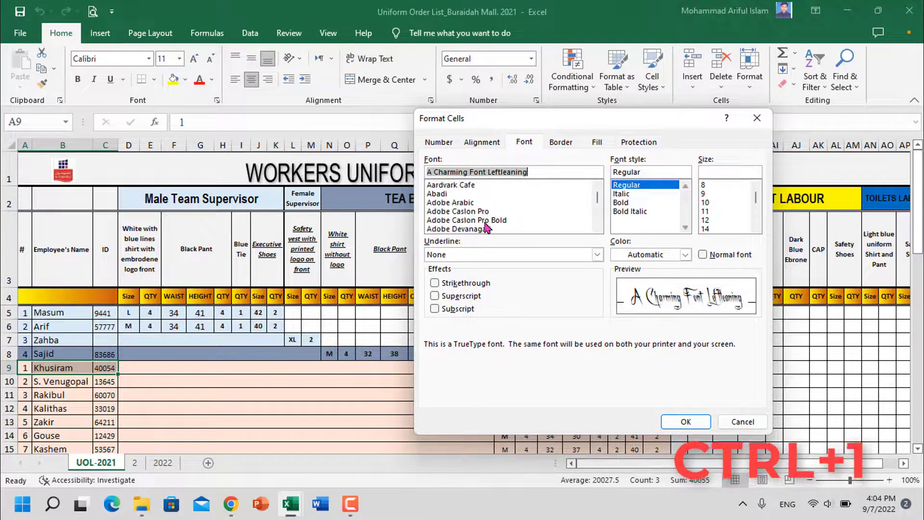
scroll(445, 214, down, 2)
scroll(454, 219, down, 1)
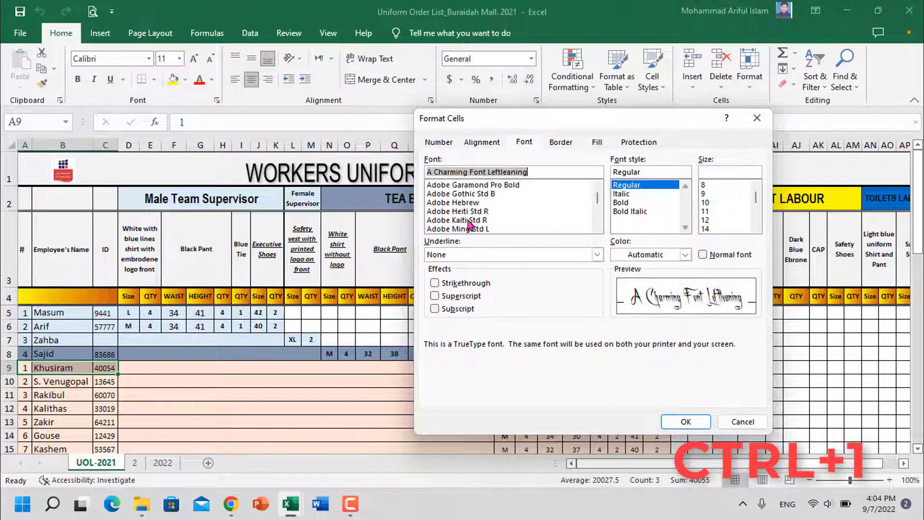
click(463, 221)
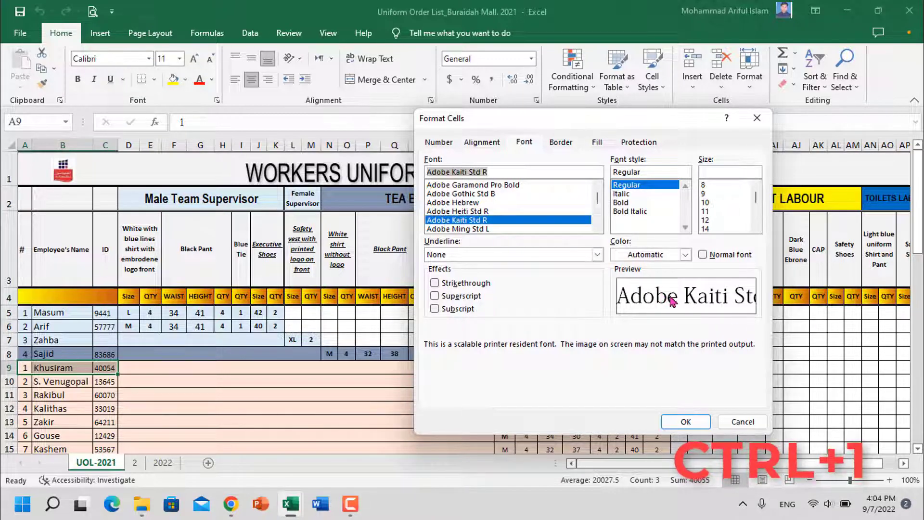
click(623, 195)
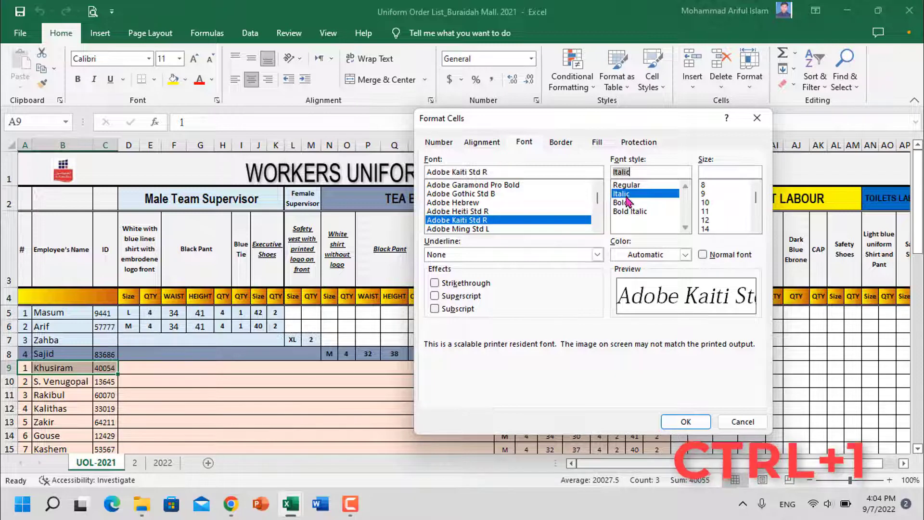
scroll(720, 222, down, 2)
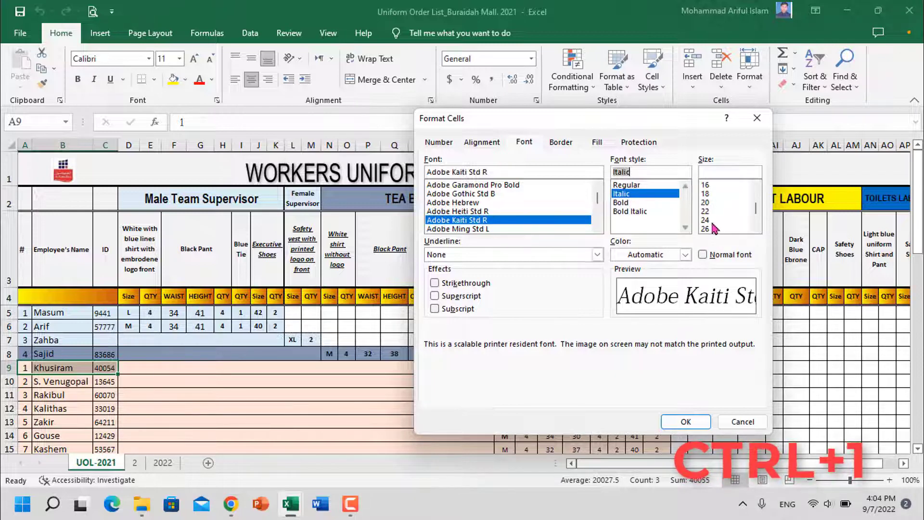
click(707, 220)
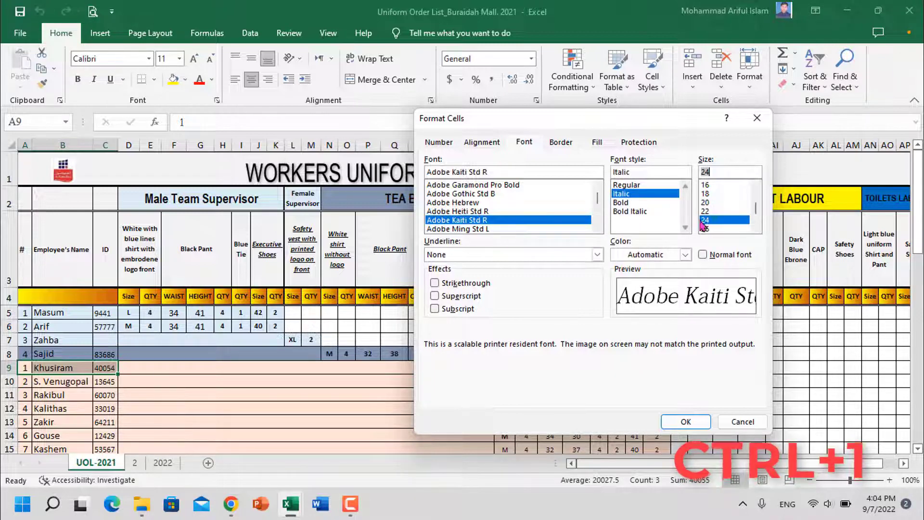
Step: Add a double underline and red font colour, then apply the formatting
click(597, 255)
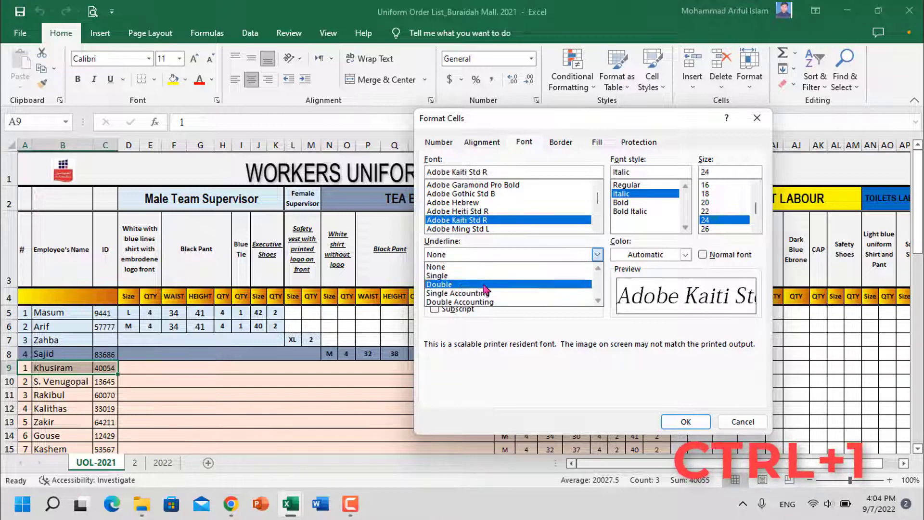
click(454, 285)
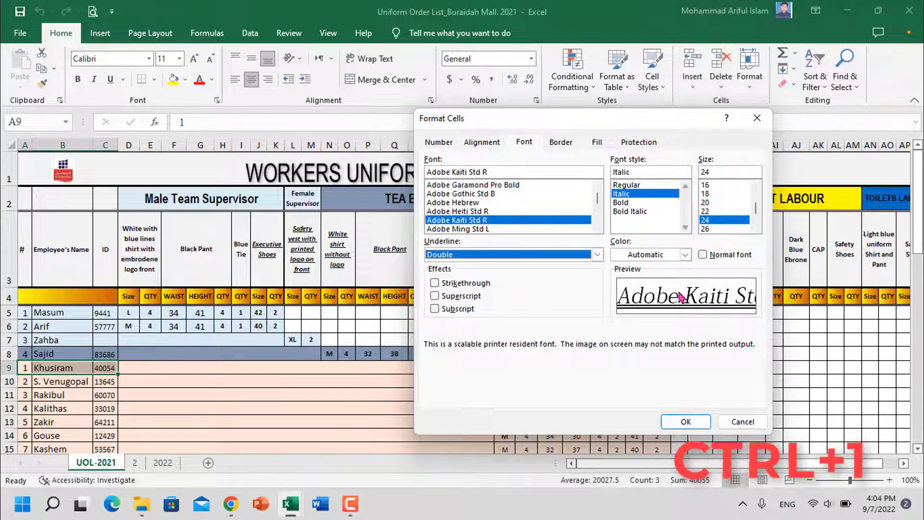
click(685, 254)
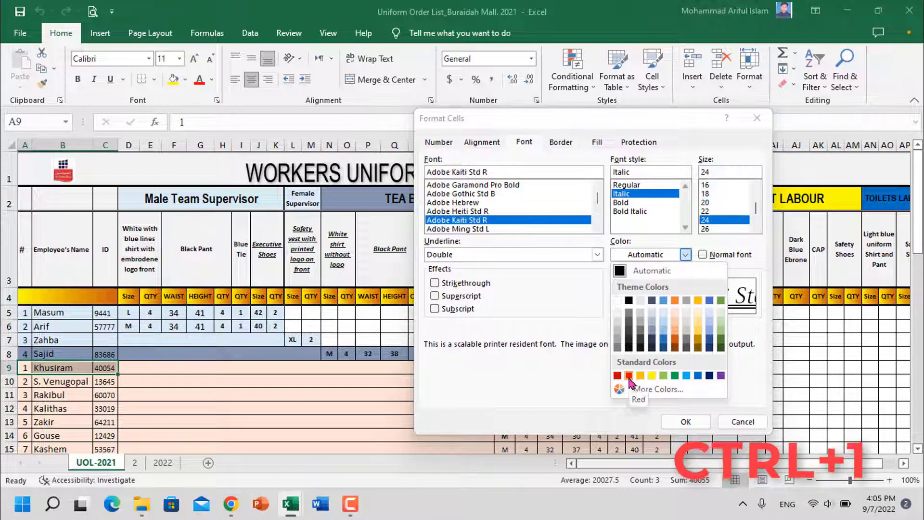
click(629, 375)
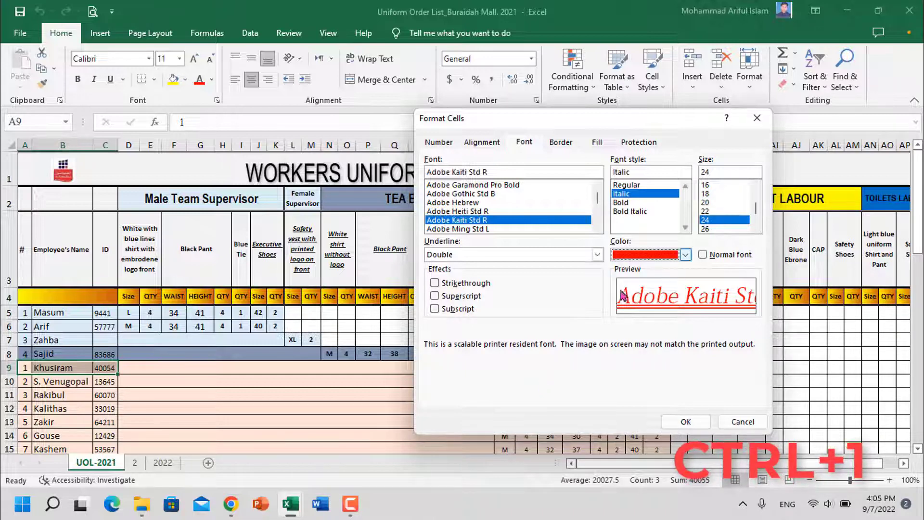
click(686, 421)
Step: Drag row 9 taller and autofit column B so the full name shows
click(322, 420)
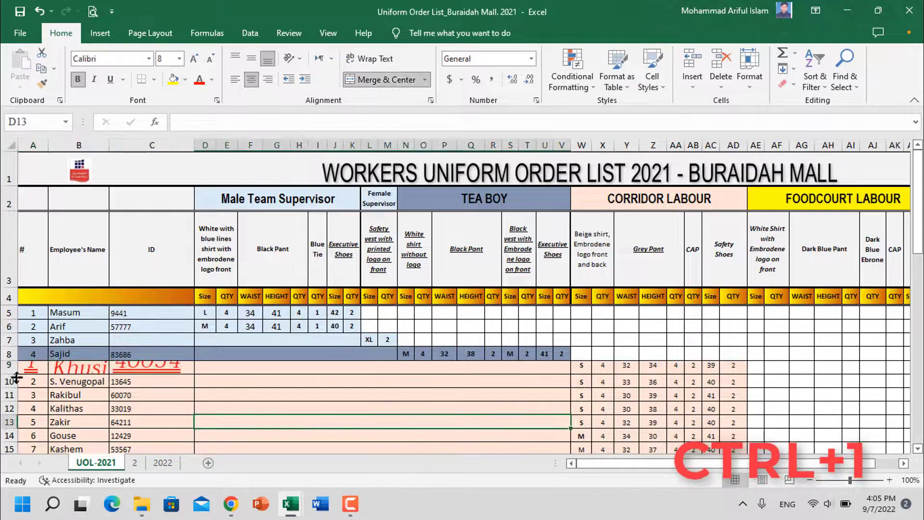
drag(9, 374, 11, 392)
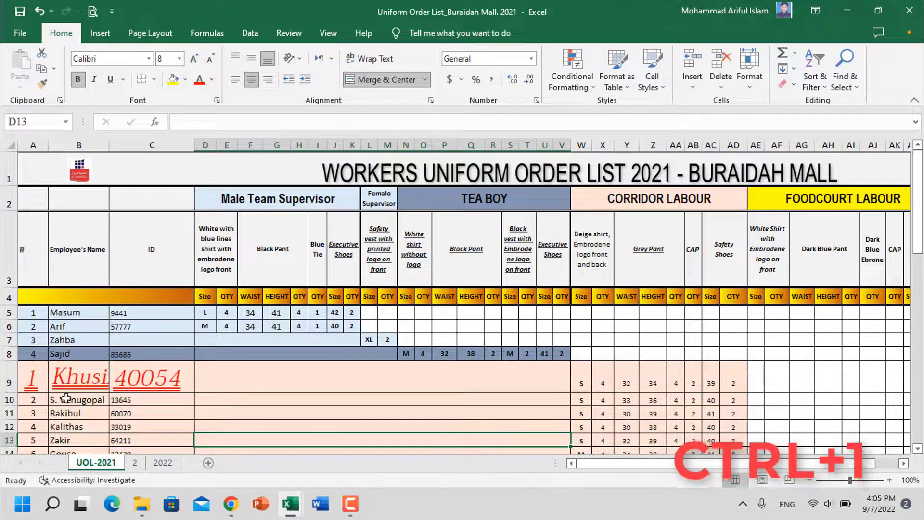
double_click(113, 149)
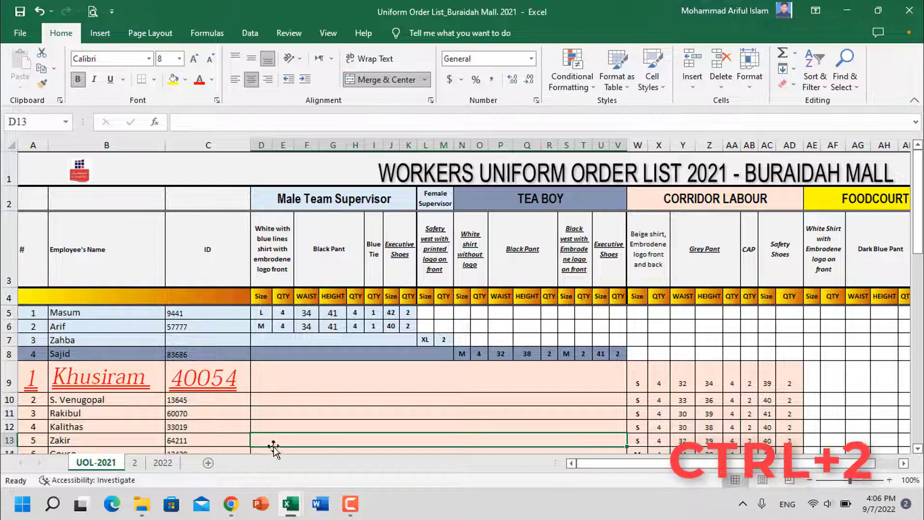
Step: Select header cells C3 through D3 and make them bold with Ctrl+2
click(210, 256)
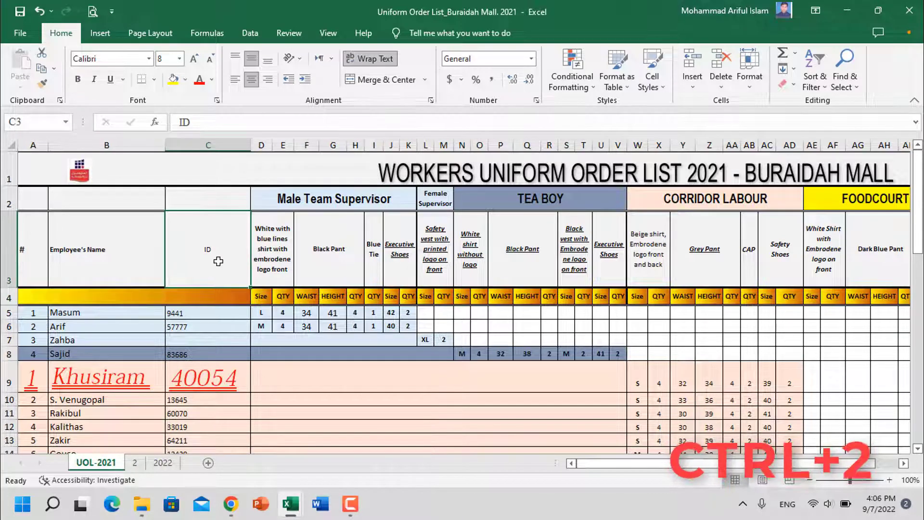
click(265, 241)
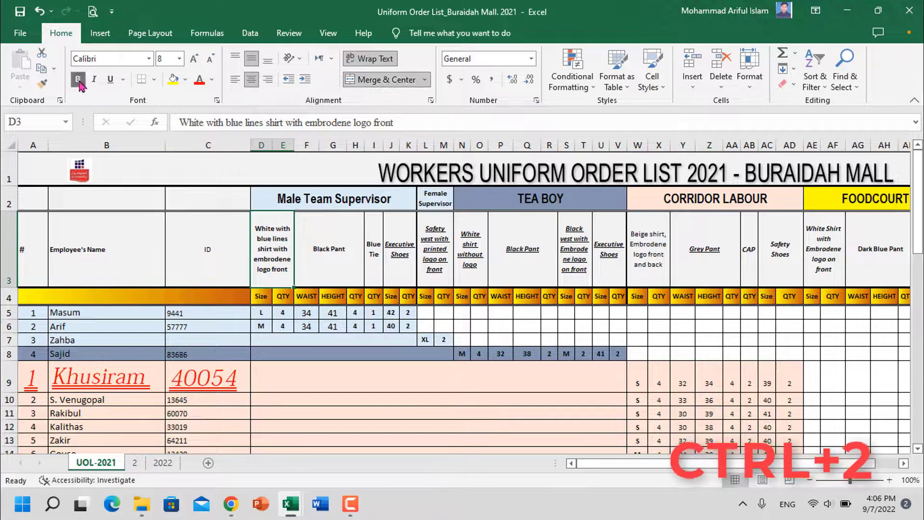
click(300, 368)
drag(197, 254, 269, 262)
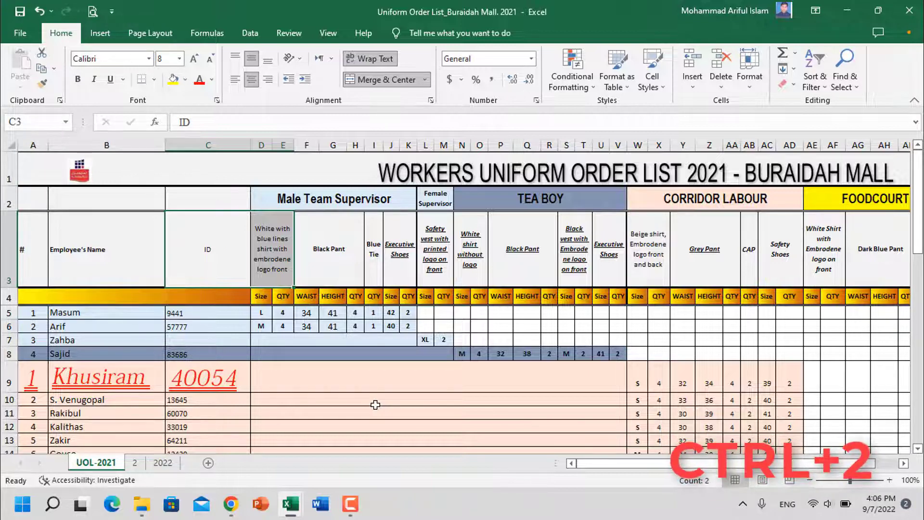
key(ctrl+2)
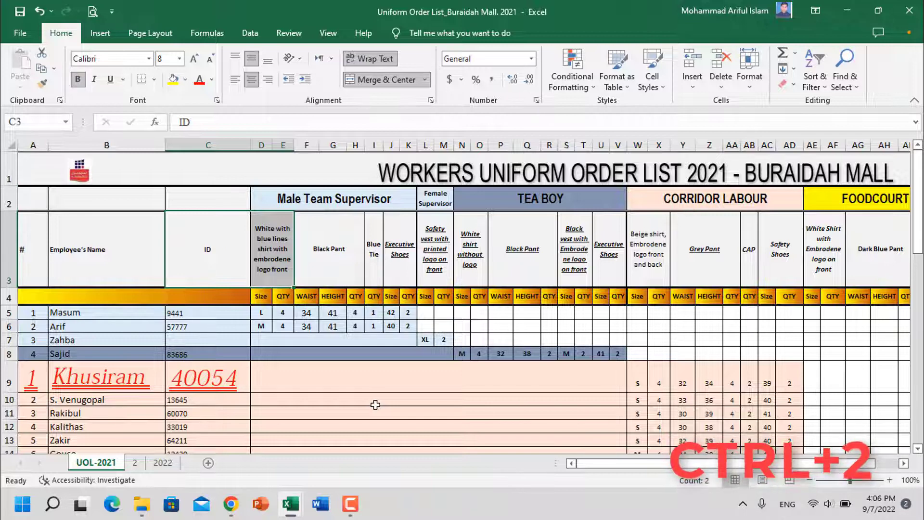
Step: Toggle italic on the empty merged cell D9 with Ctrl+3
click(455, 375)
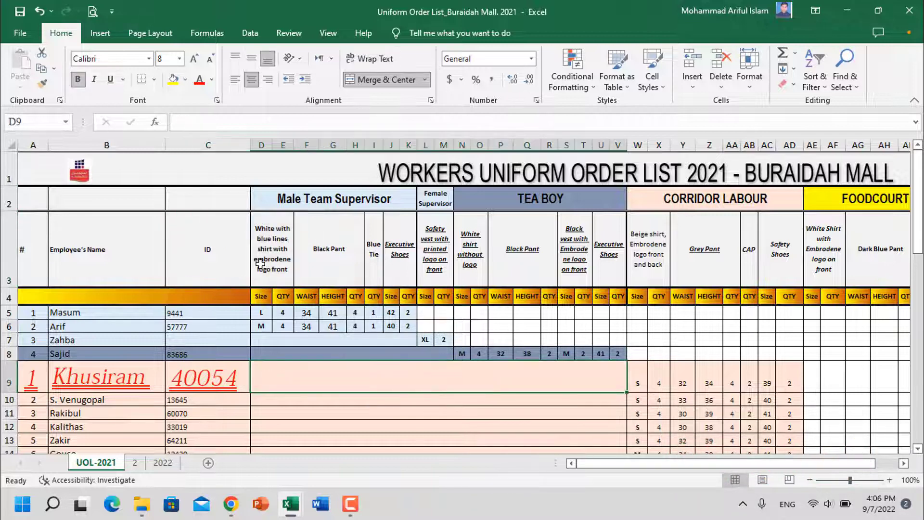
drag(207, 263, 265, 262)
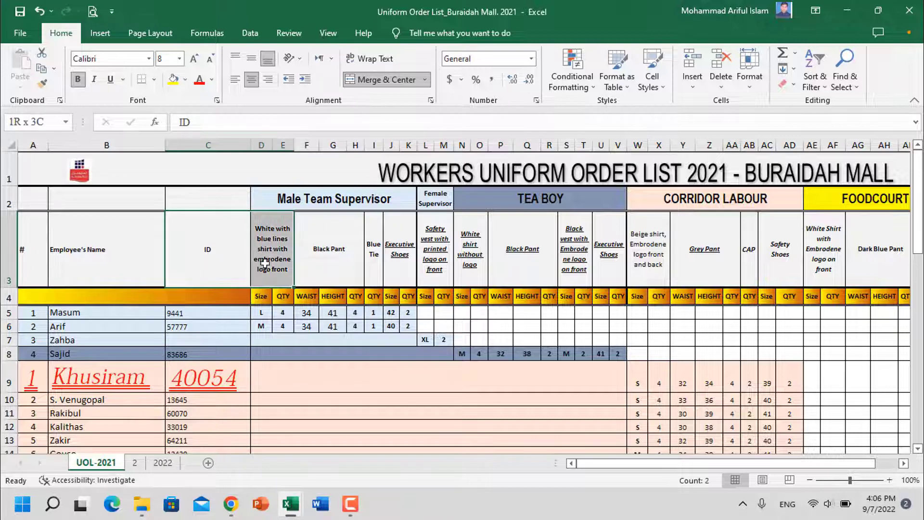
click(323, 376)
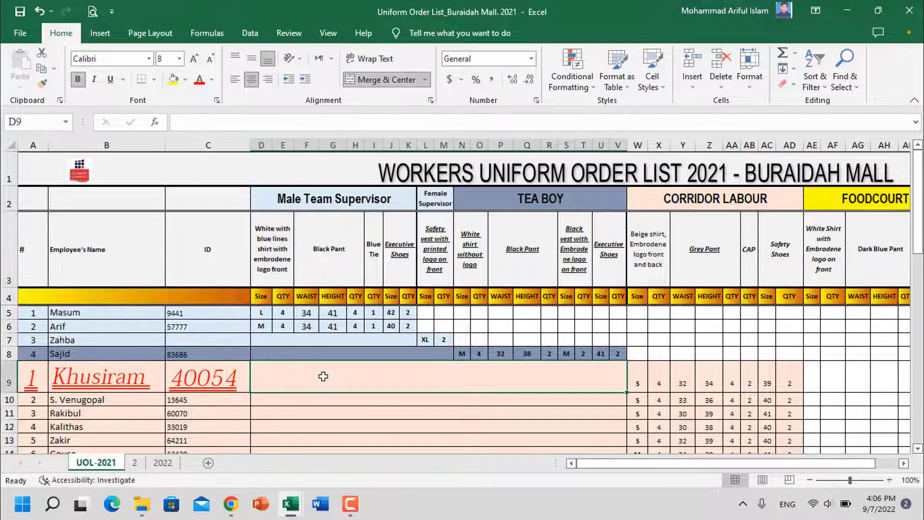
key(ctrl+3)
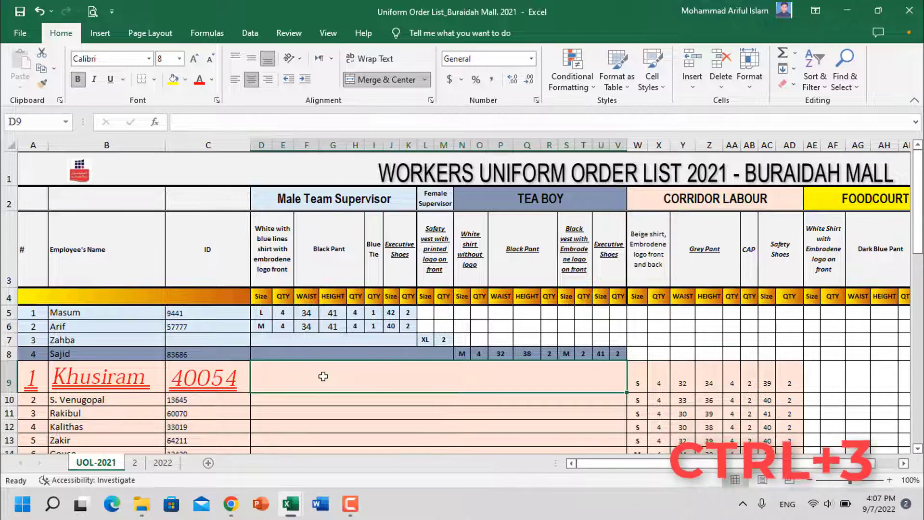
Step: Select headers C3:X3 and toggle Ctrl+3 twice so they end up italic
click(190, 253)
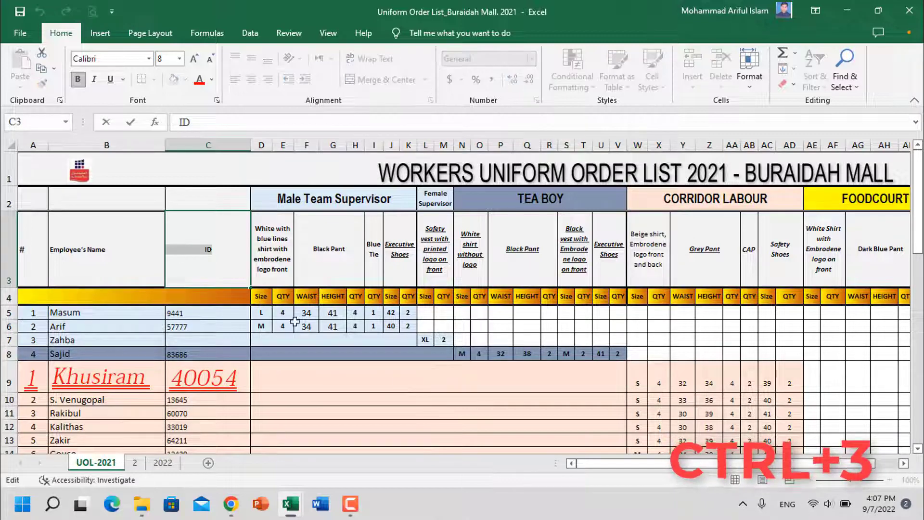
click(237, 257)
drag(236, 257, 635, 253)
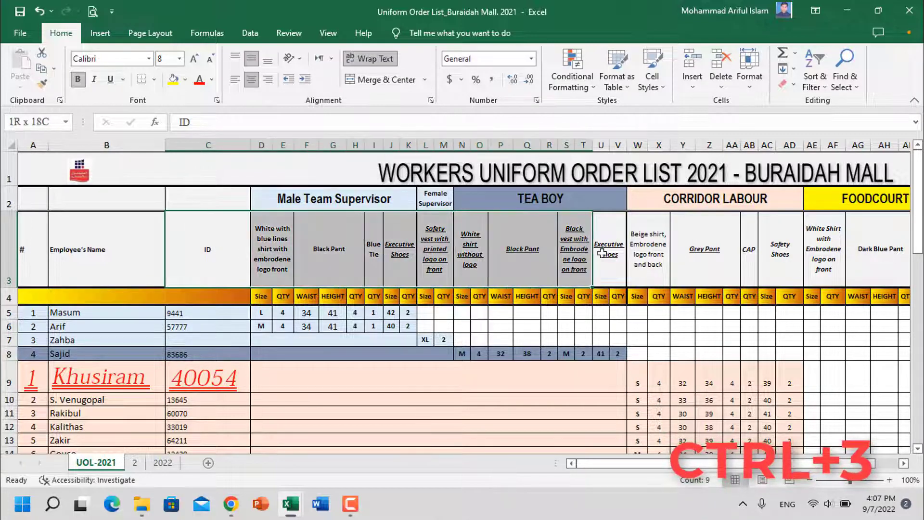
key(ctrl+3)
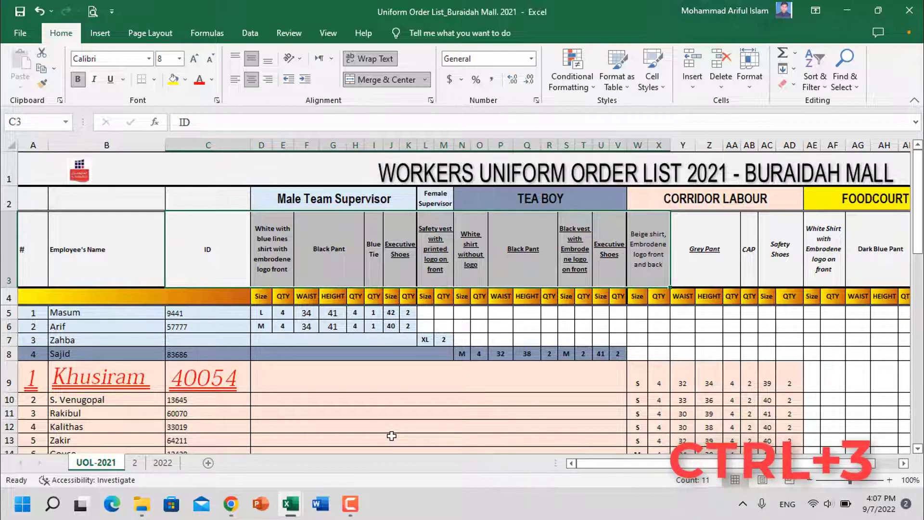
key(ctrl+3)
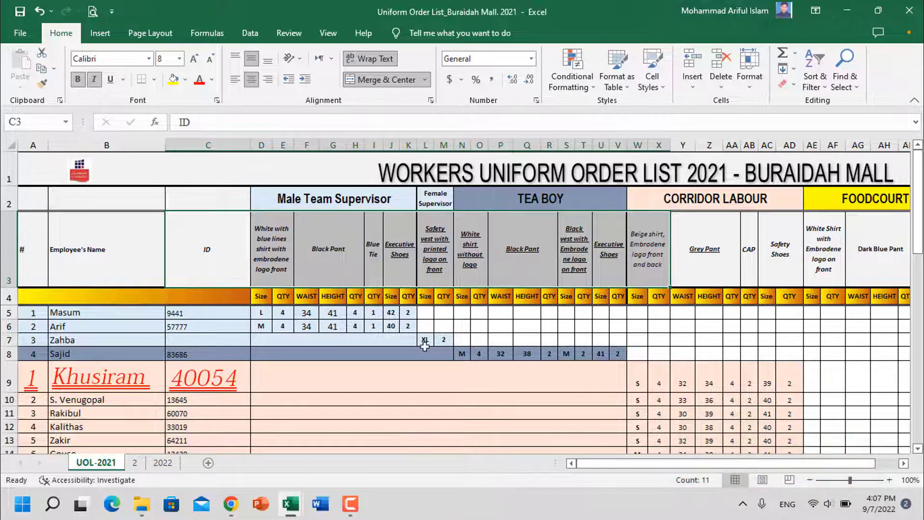
click(395, 406)
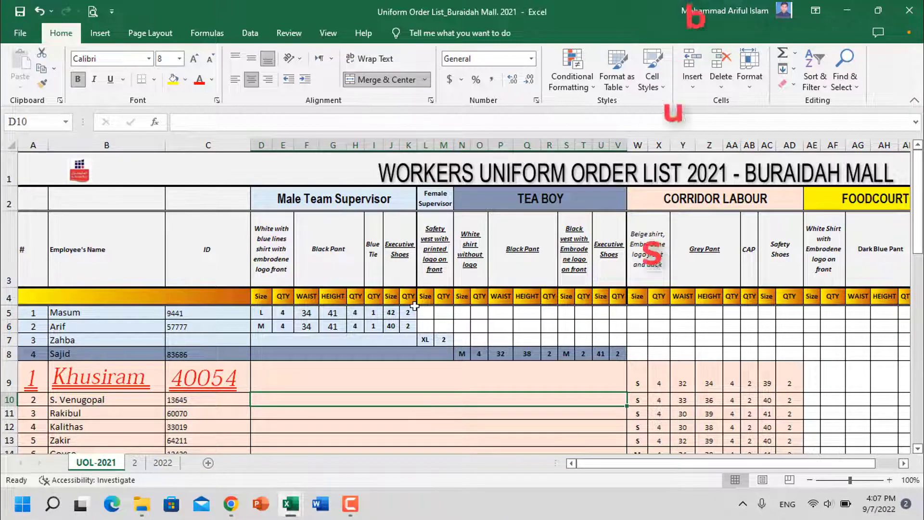
Step: Select the row 3 headers from ID onward and underline them with Ctrl+4
drag(207, 250, 620, 250)
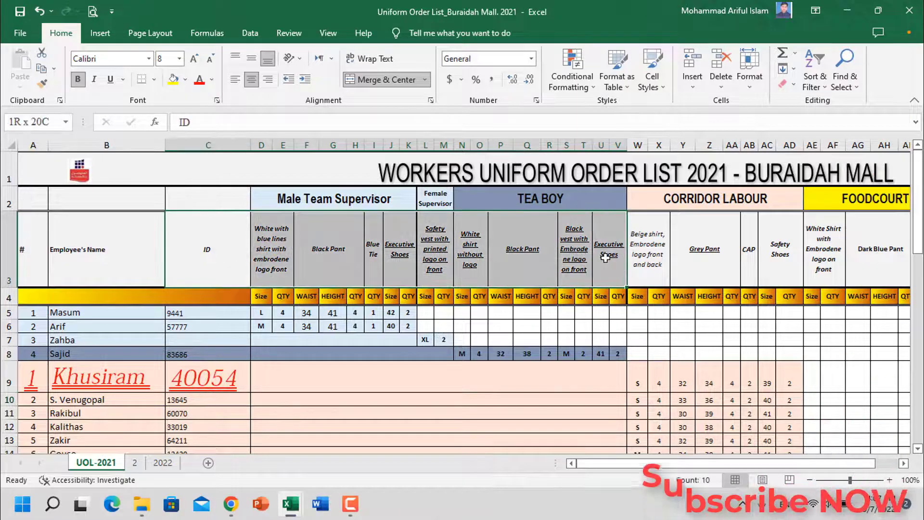
click(110, 80)
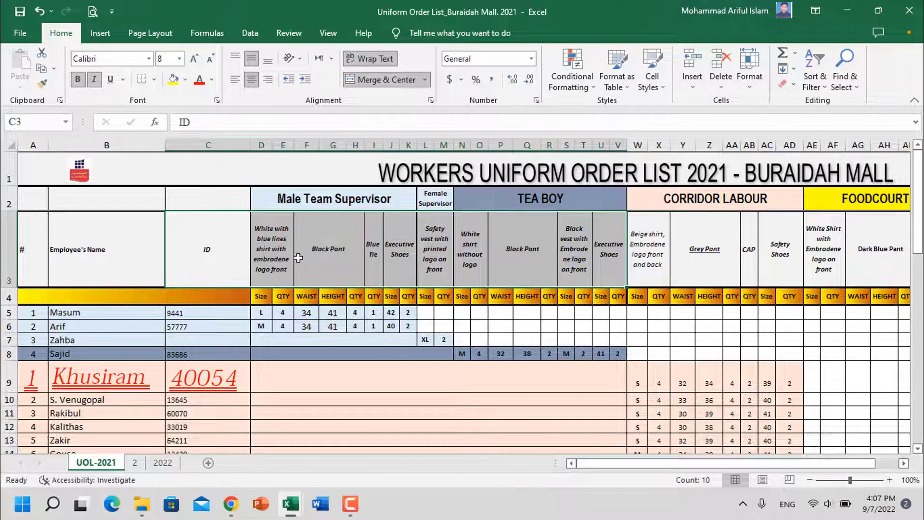
key(ctrl+4)
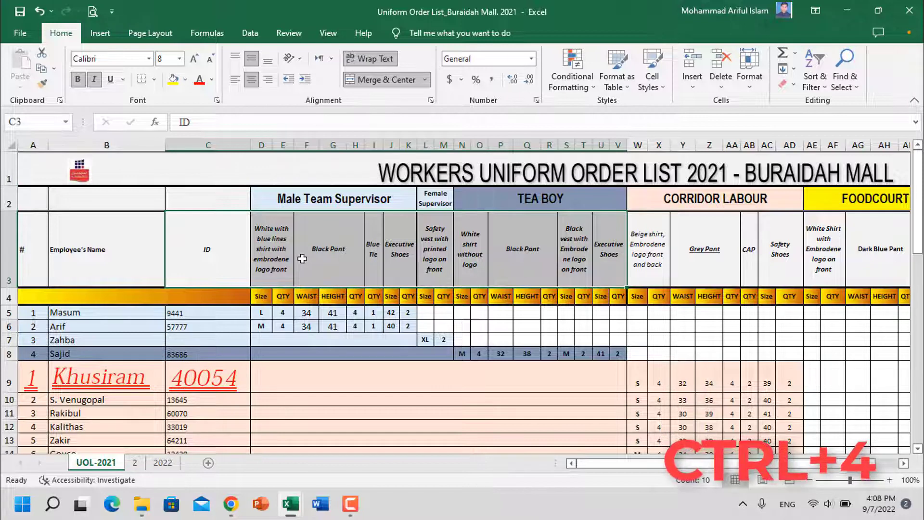
key(ctrl+4)
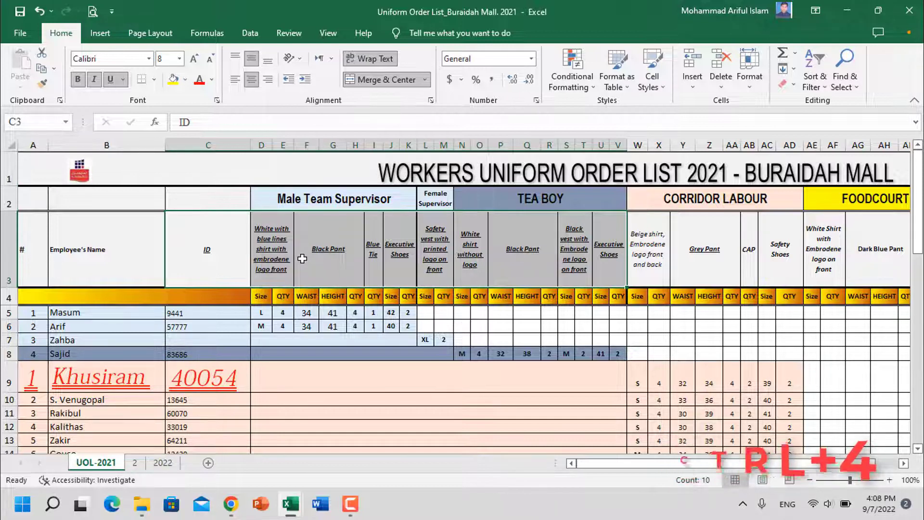
click(399, 250)
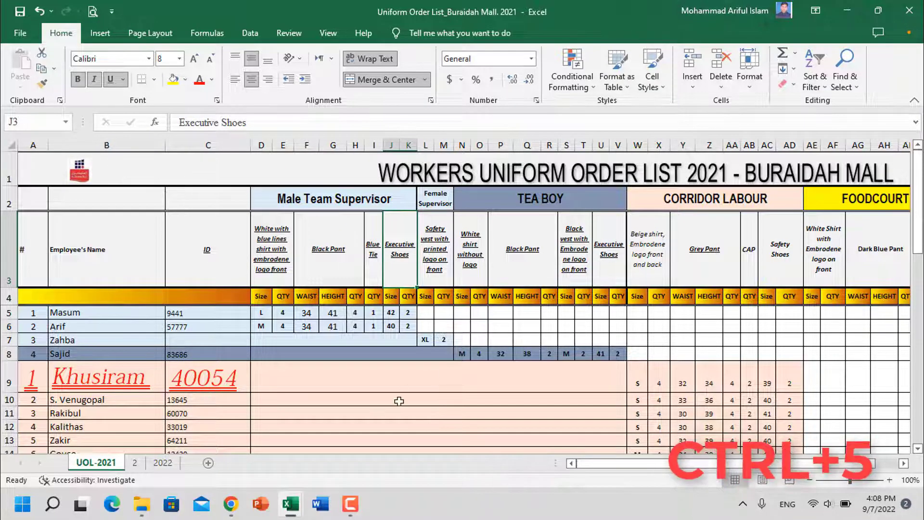
Step: Undo the header underline, then strike through the row 3 header range with Ctrl+5
drag(202, 245, 640, 254)
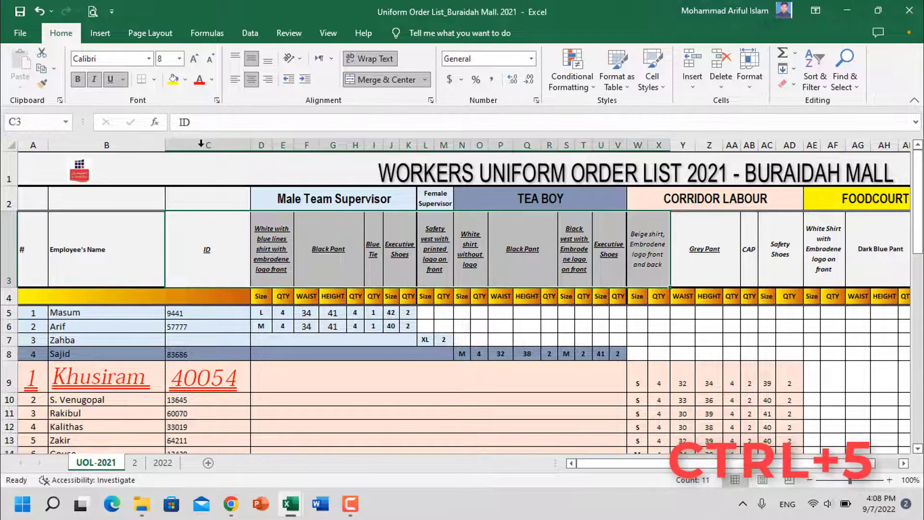
click(39, 12)
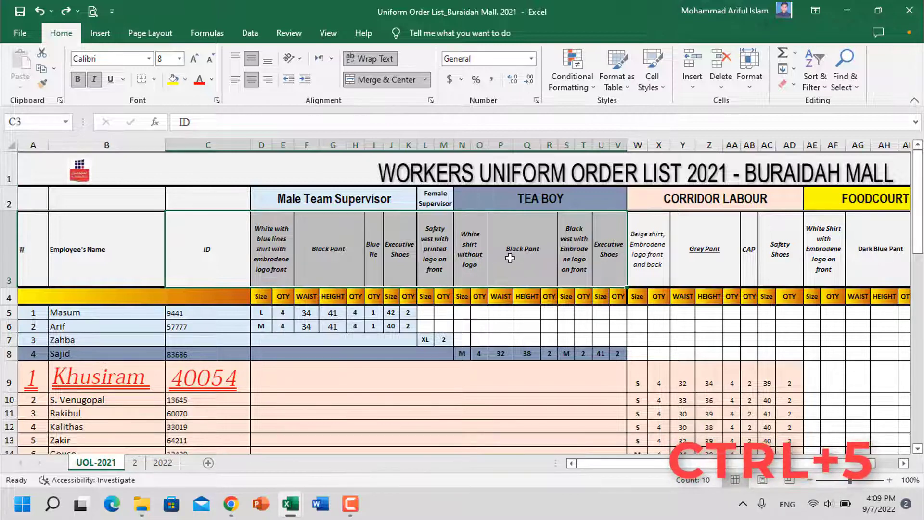
click(220, 260)
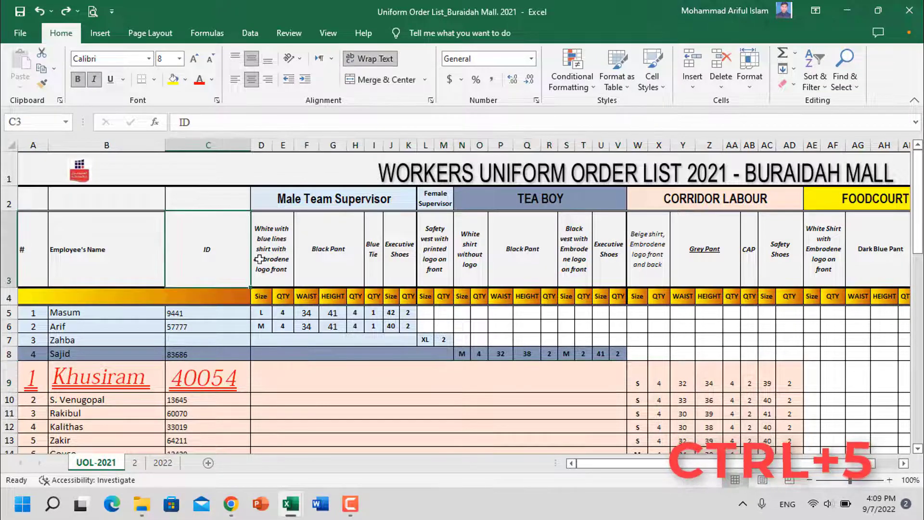
drag(212, 254, 612, 254)
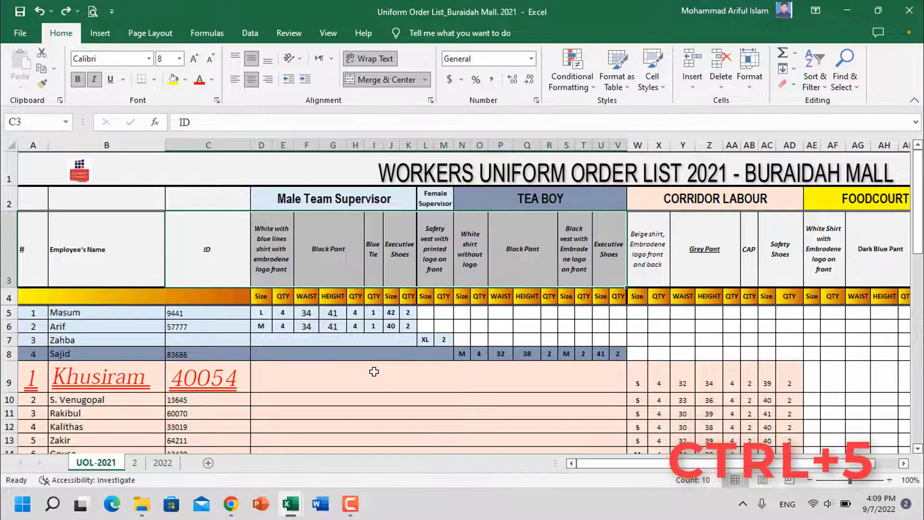
key(ctrl+5)
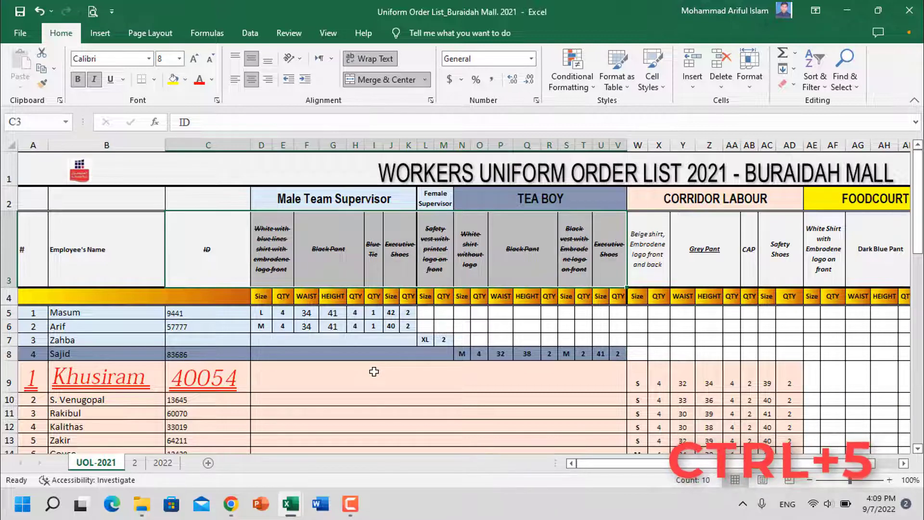
click(408, 428)
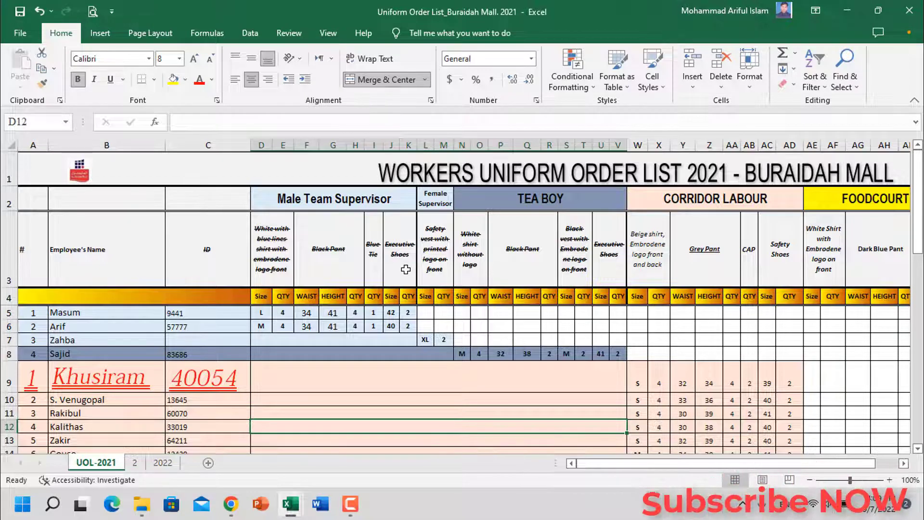
Step: Undo the strikethrough on the row 3 headers, then return to the first data cell from lower cells with Ctrl+Home
click(38, 18)
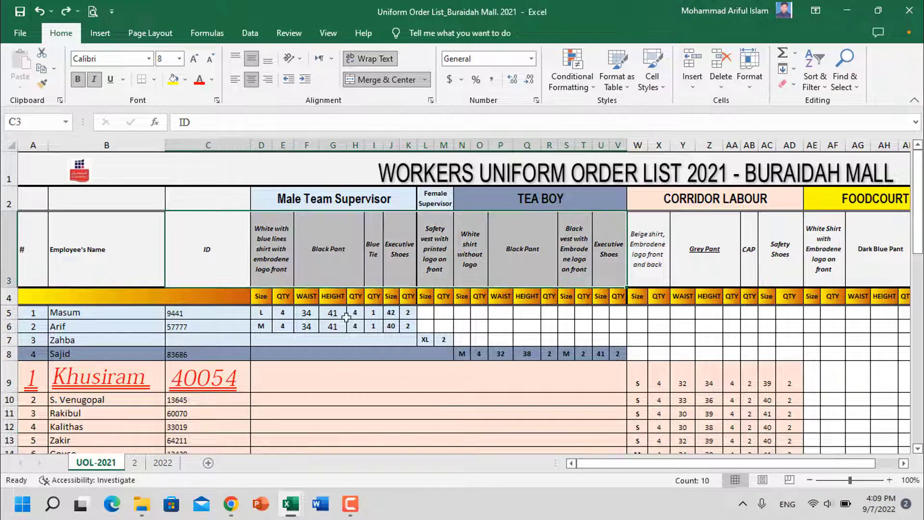
click(402, 399)
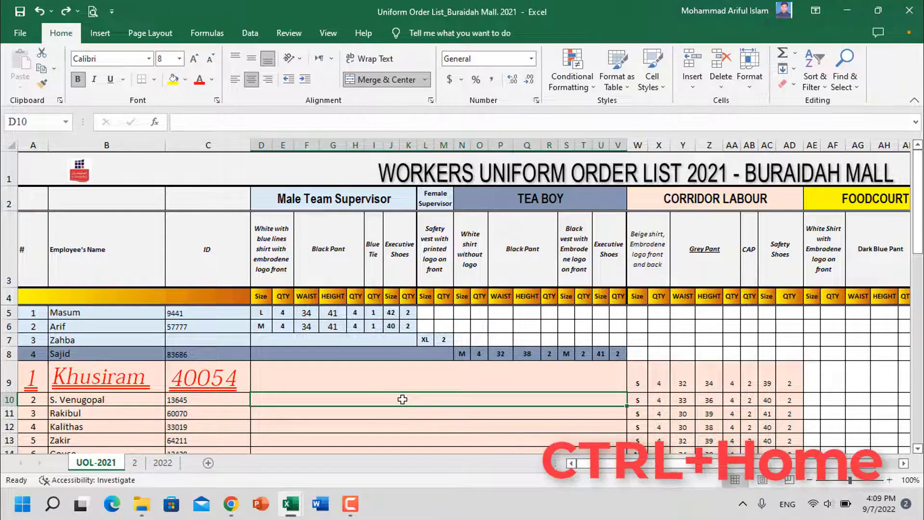
click(724, 414)
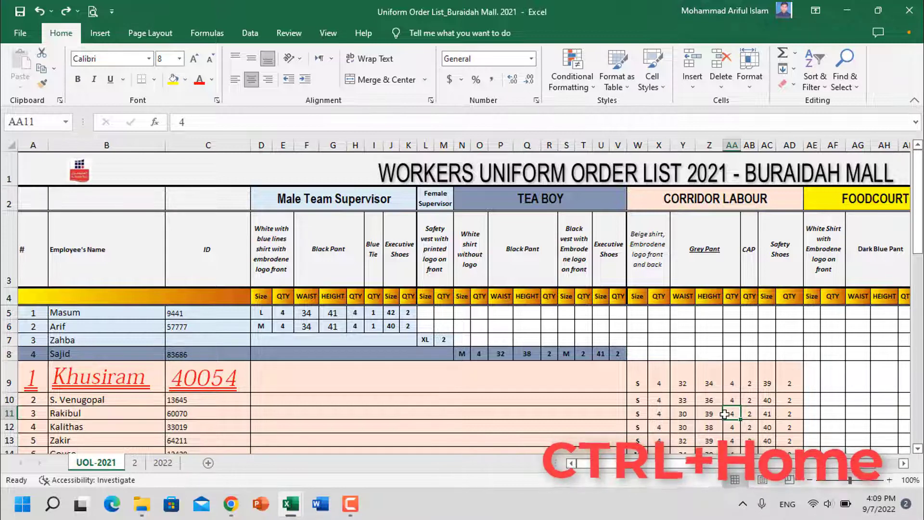
key(ctrl+Home)
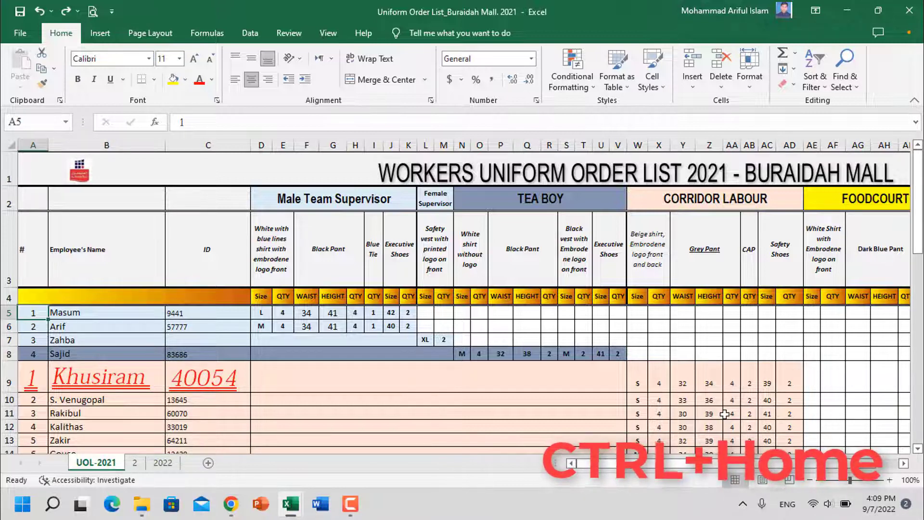
click(236, 439)
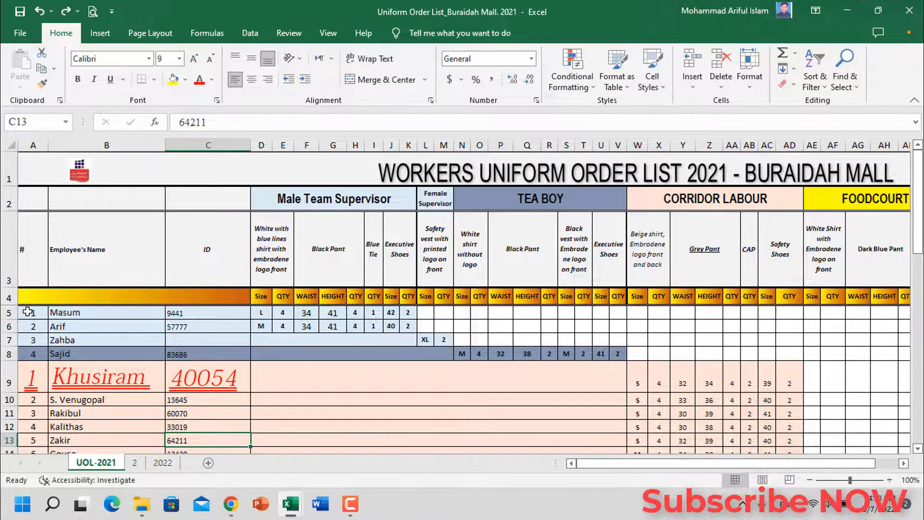
key(ctrl+Home)
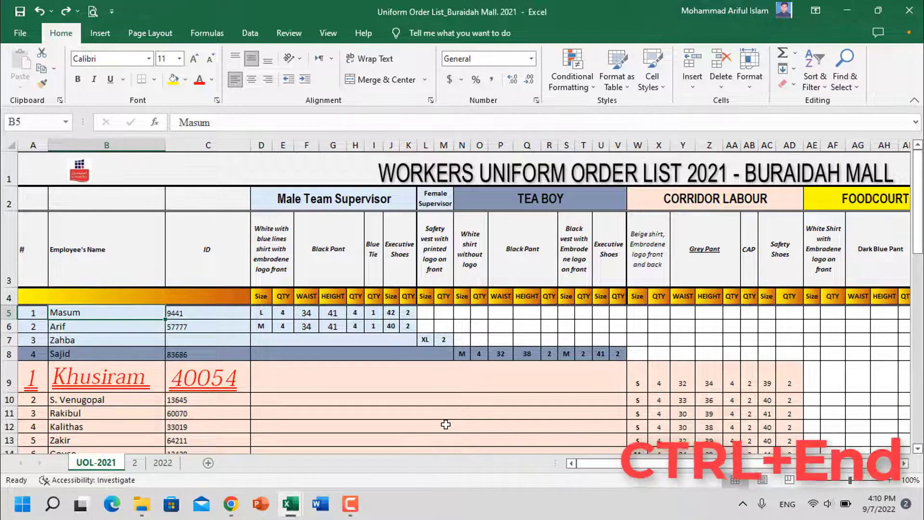
Step: Jump to the last used cell AQ35 in Toilets Labour, then scroll back to the Corridor Labour rows
key(ctrl+End)
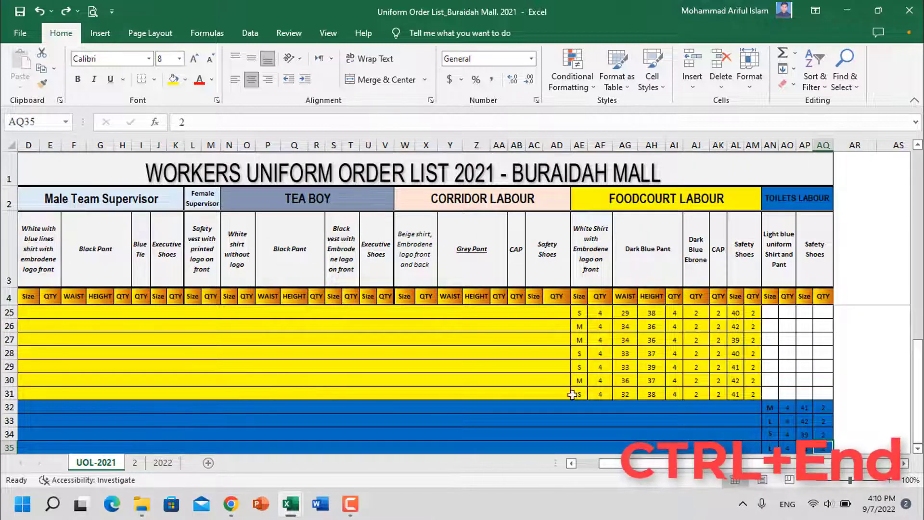
scroll(637, 385, down, 1)
scroll(637, 385, down, 2)
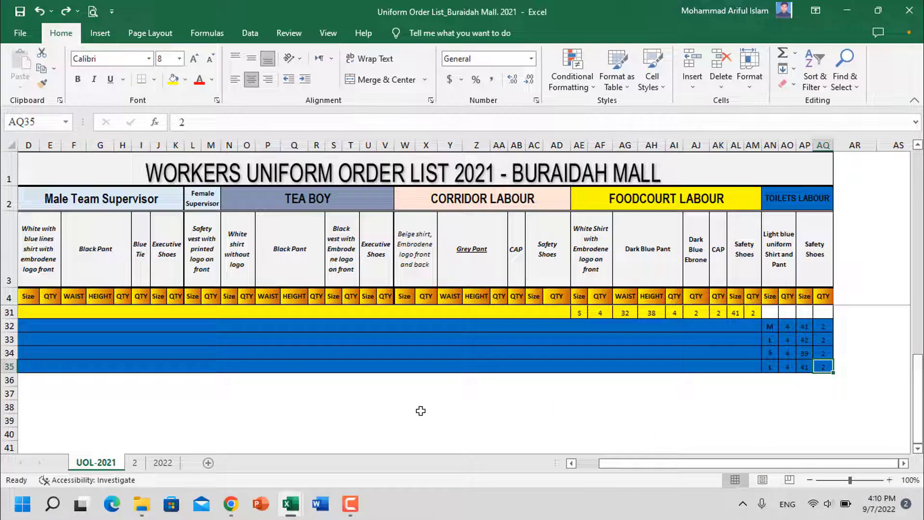
scroll(421, 411, up, 6)
scroll(561, 462, left, 3)
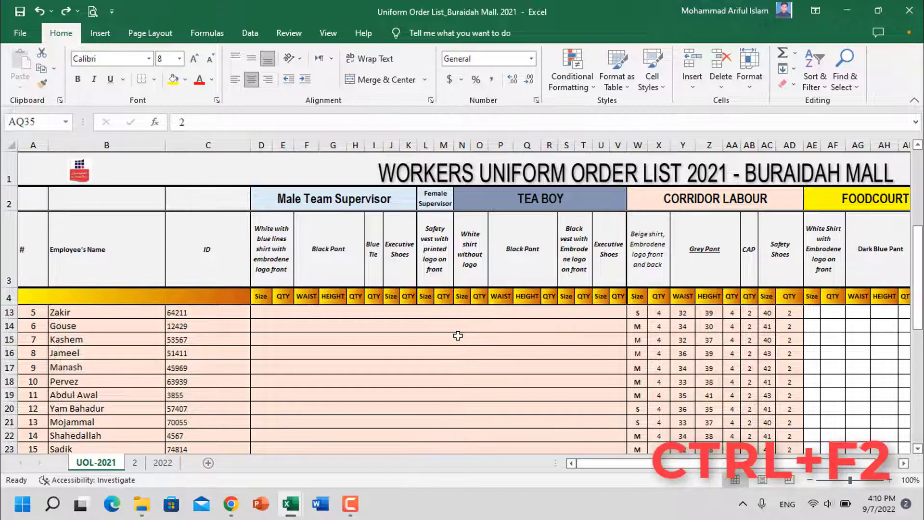
scroll(414, 368, up, 2)
scroll(413, 369, up, 2)
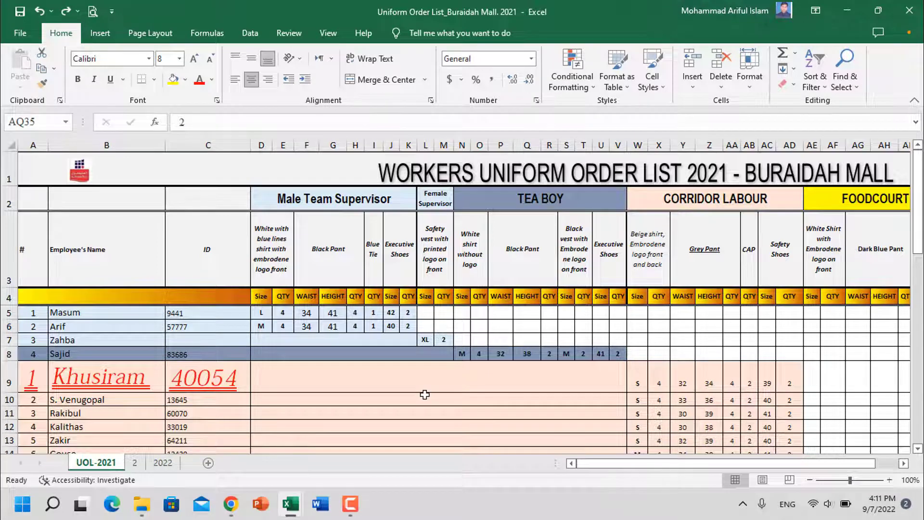
key(ctrl+F2)
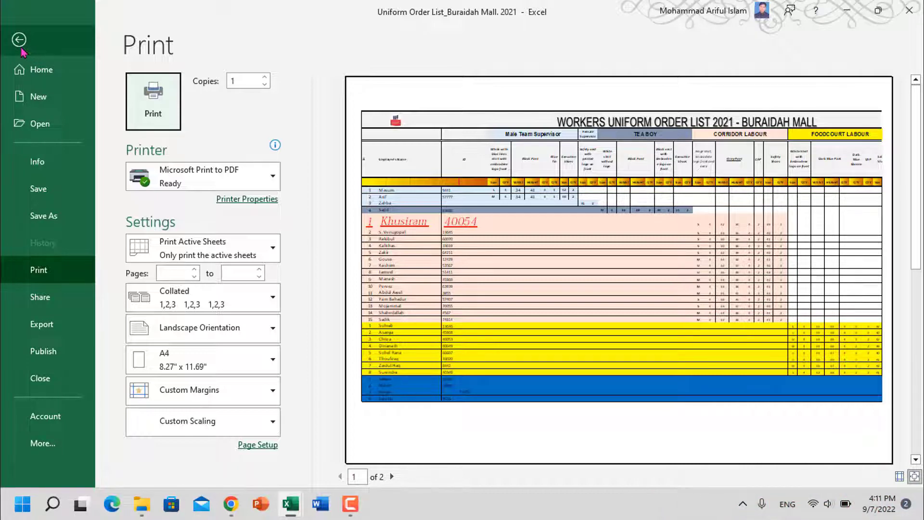
click(19, 40)
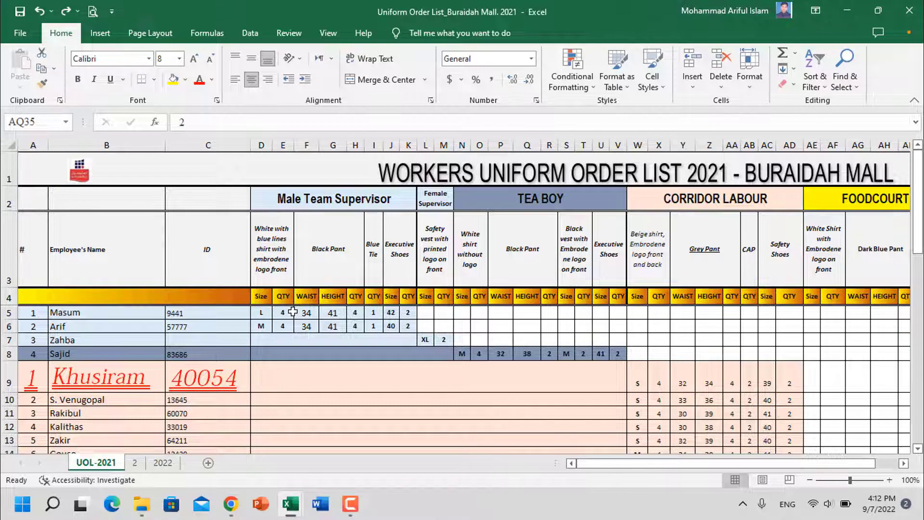
key(ctrl+0)
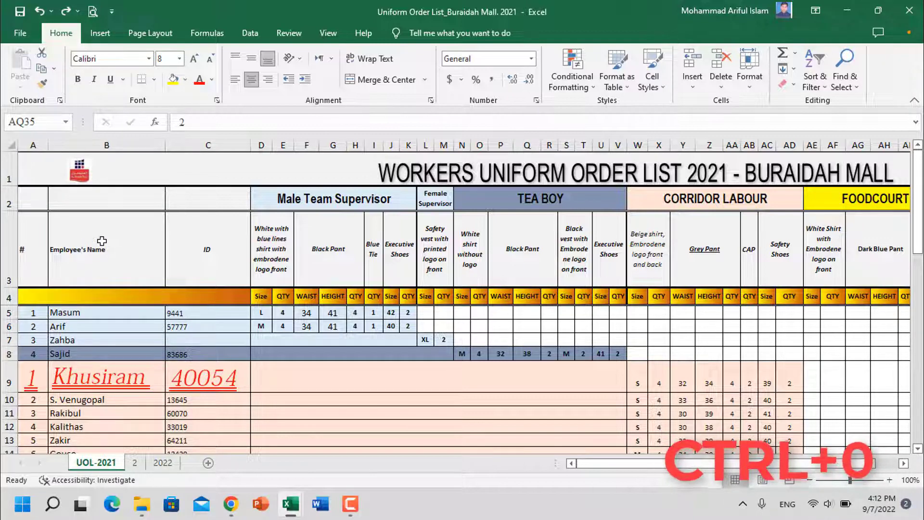
click(102, 240)
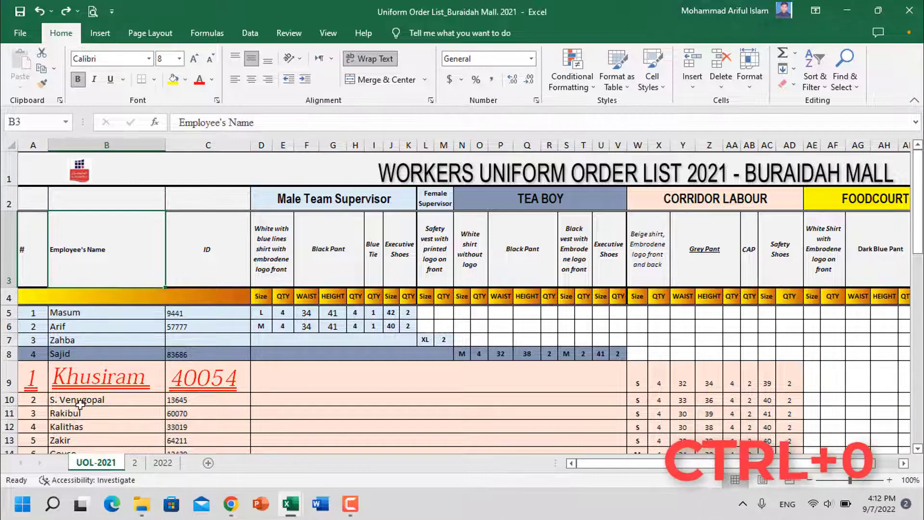
scroll(80, 404, down, 2)
scroll(80, 404, down, 5)
scroll(80, 404, up, 6)
scroll(80, 404, up, 1)
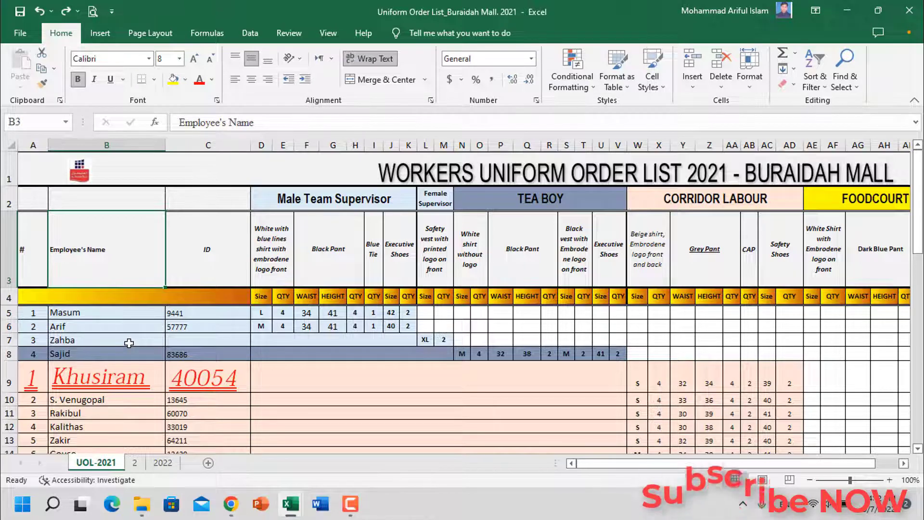
key(ctrl+0)
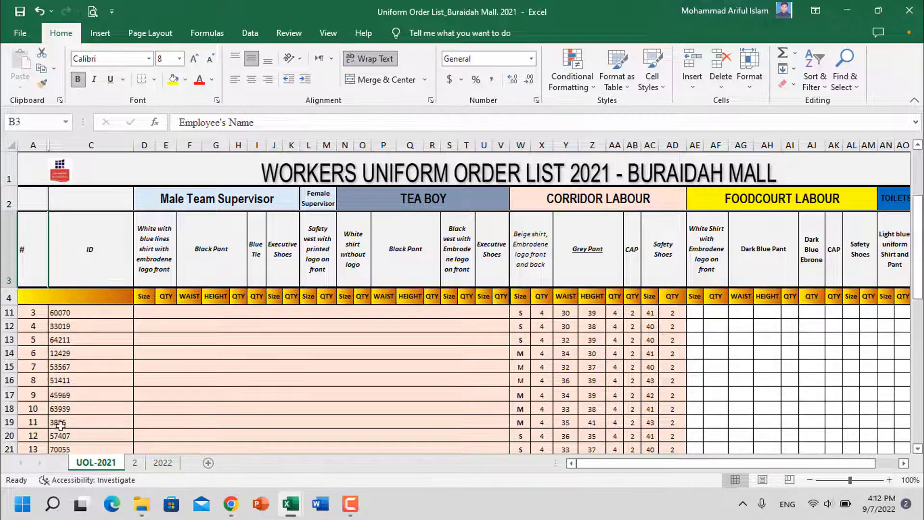
scroll(84, 344, down, 2)
scroll(77, 385, up, 2)
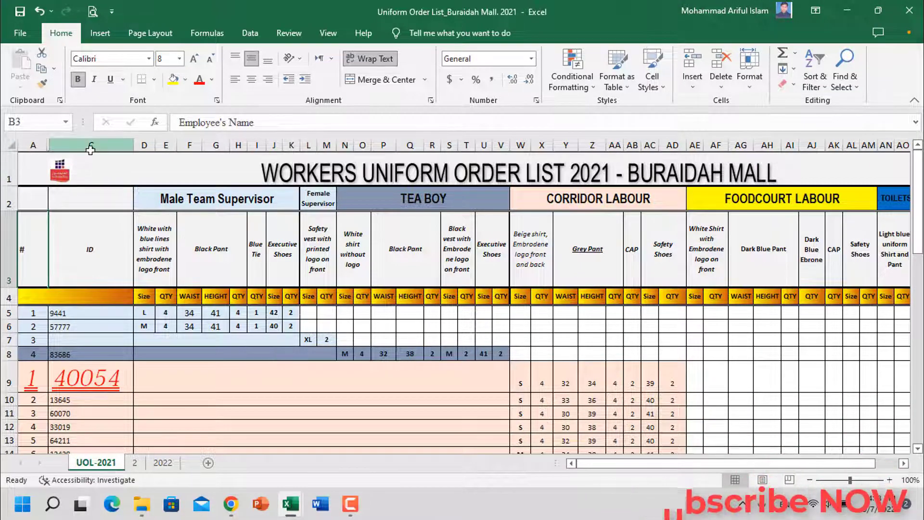
click(39, 12)
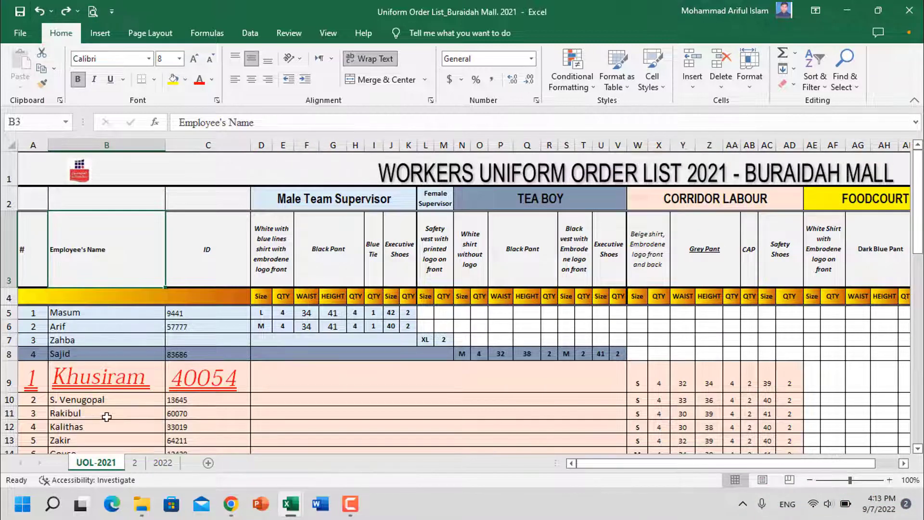
click(117, 403)
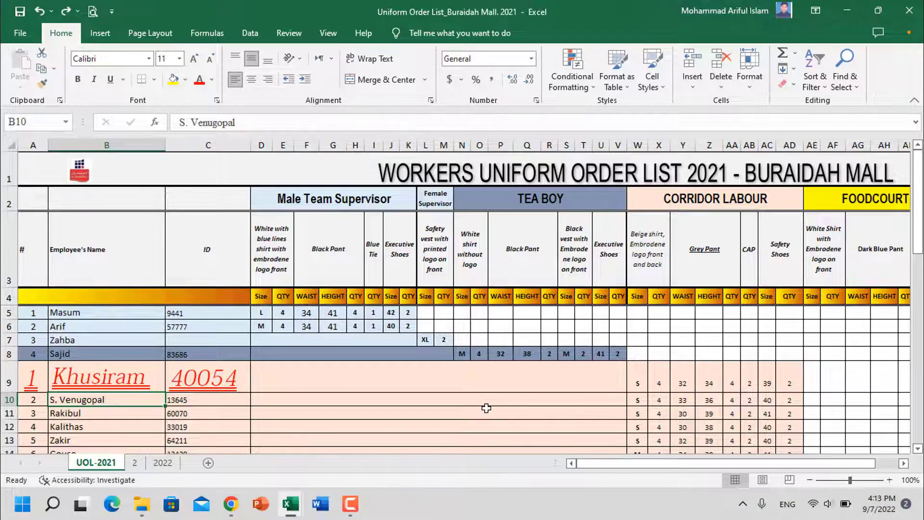
key(alt+F2)
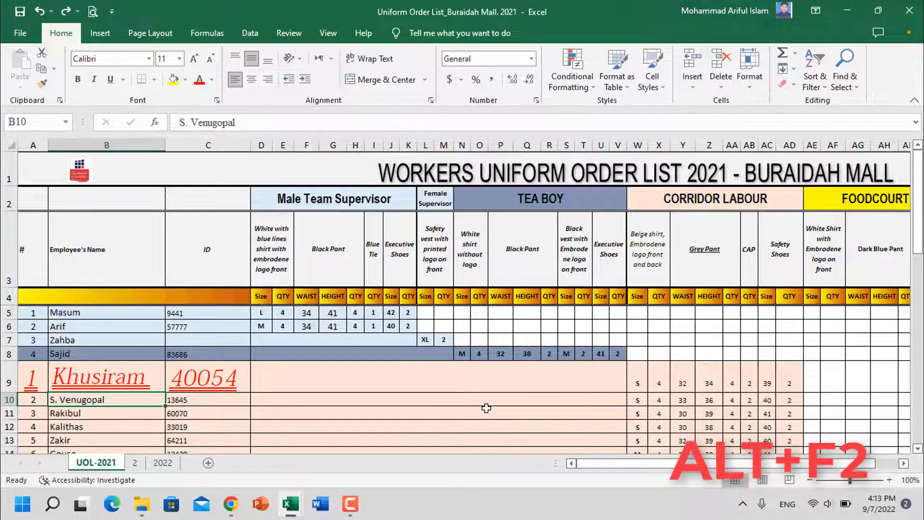
key(alt+F2)
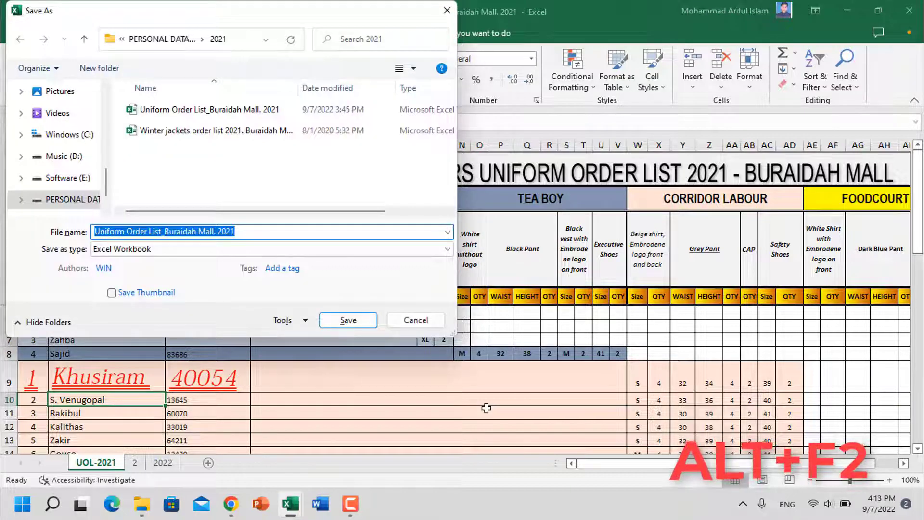
drag(144, 20, 438, 118)
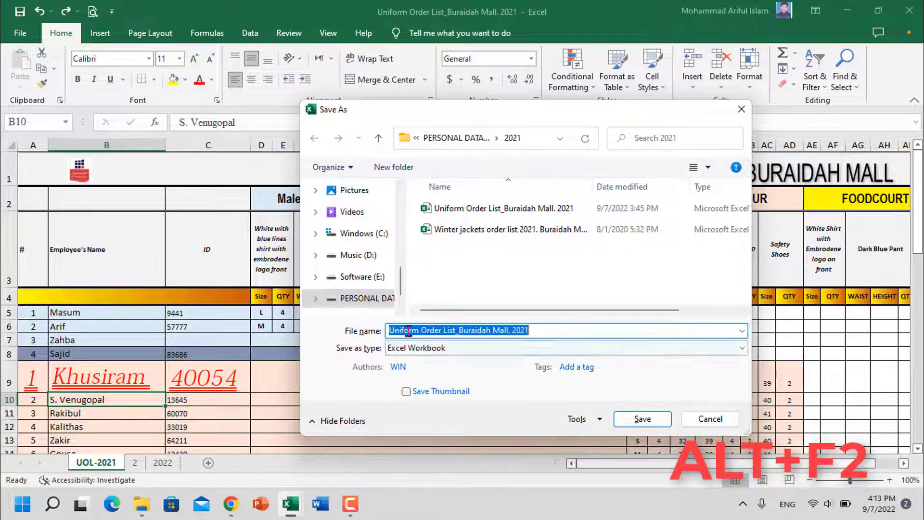
scroll(400, 283, up, 5)
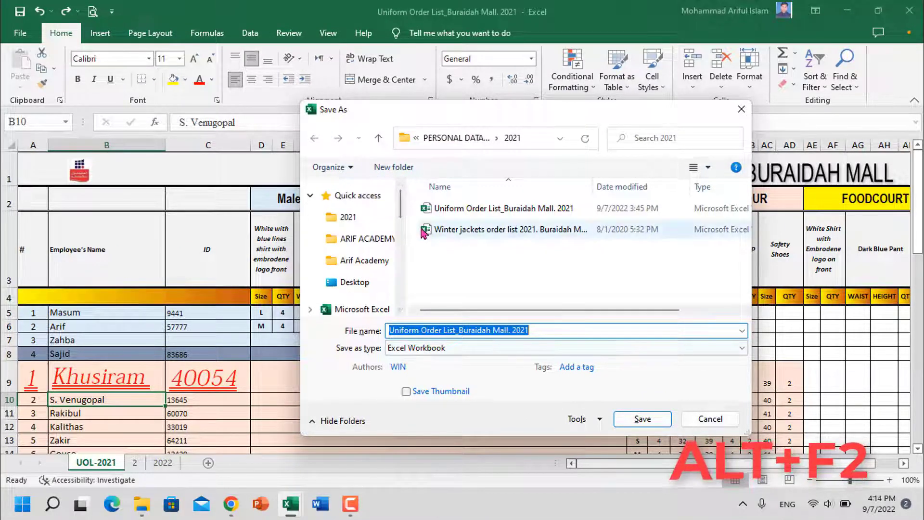
click(527, 331)
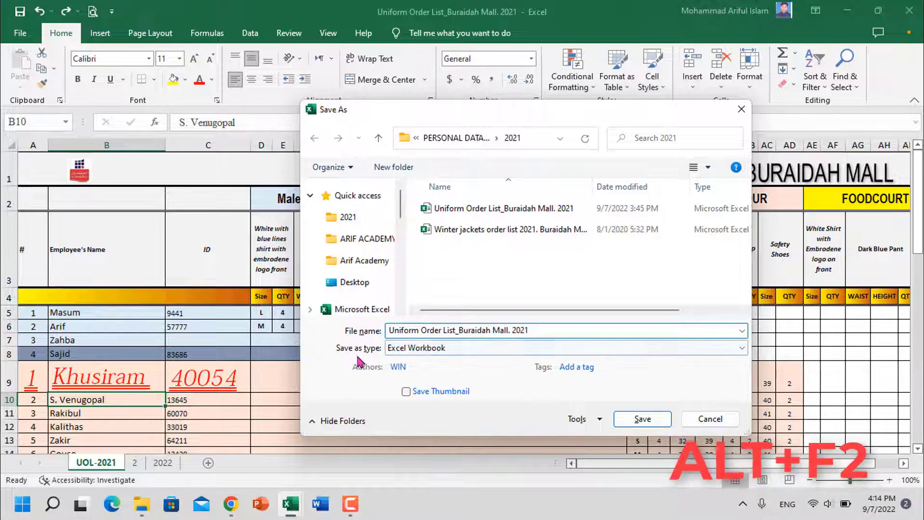
click(422, 351)
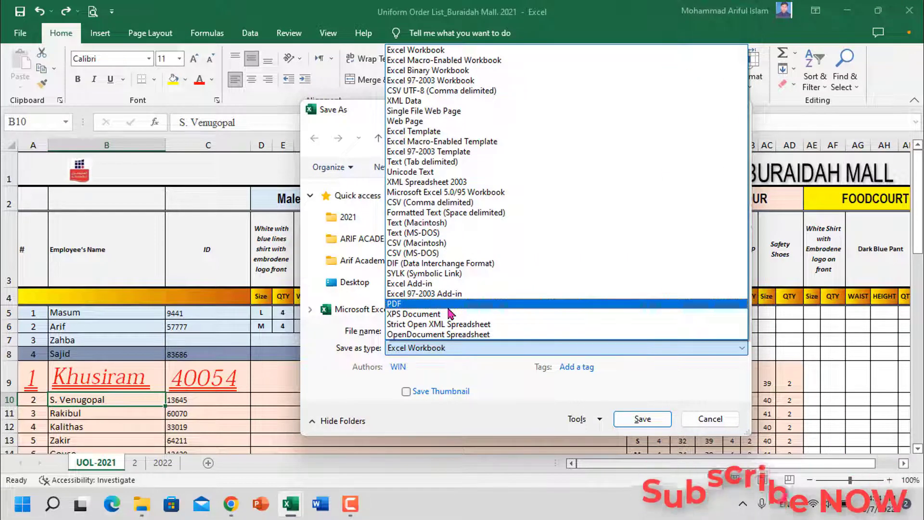
click(535, 393)
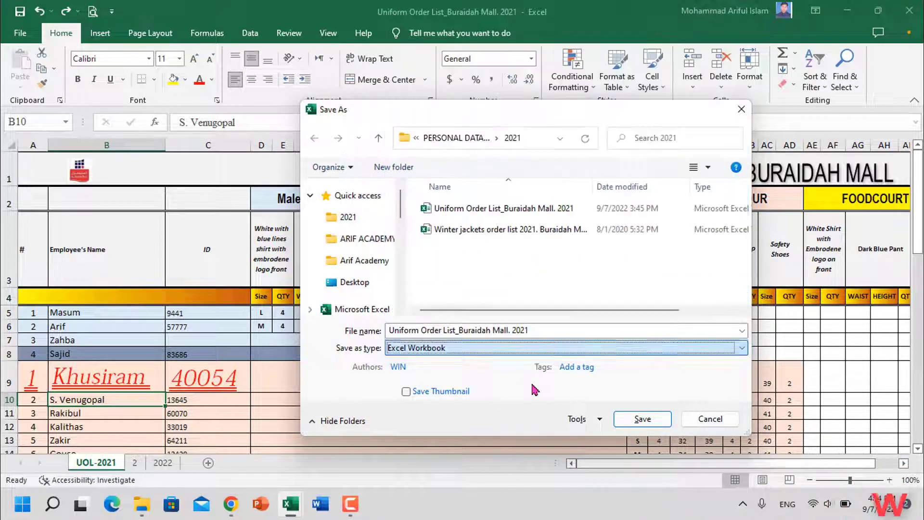
click(723, 423)
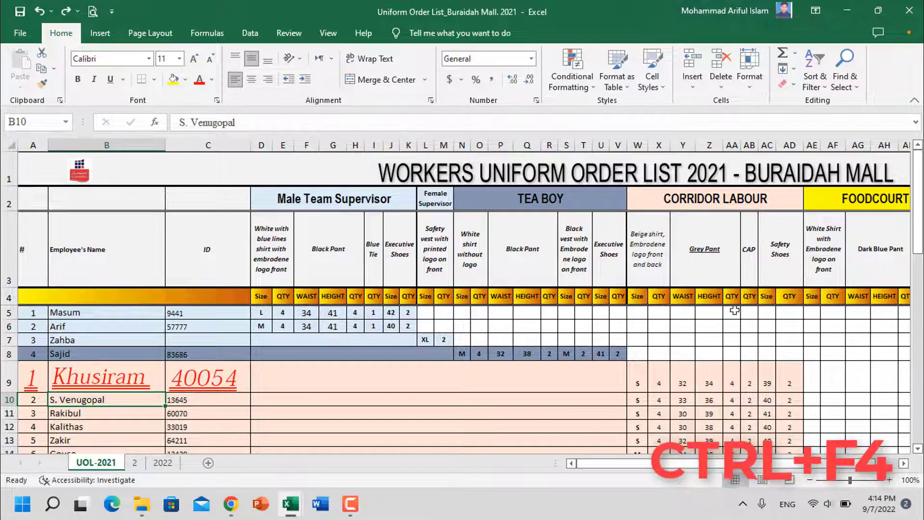
mouse_move(291, 504)
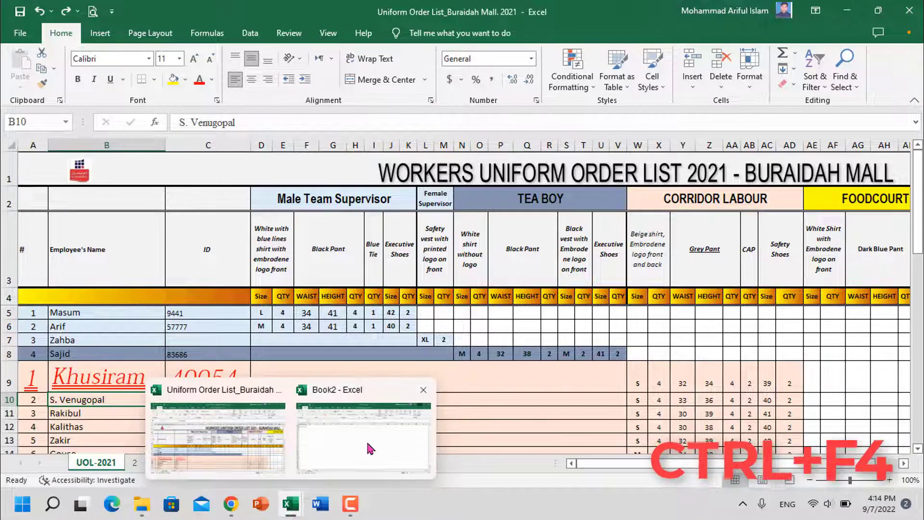
Step: Close the empty Book2 workbook, then start closing 'Uniform Order List_Buraidah Mall. 2021.xlsx' to bring up its save prompt
click(368, 445)
click(493, 260)
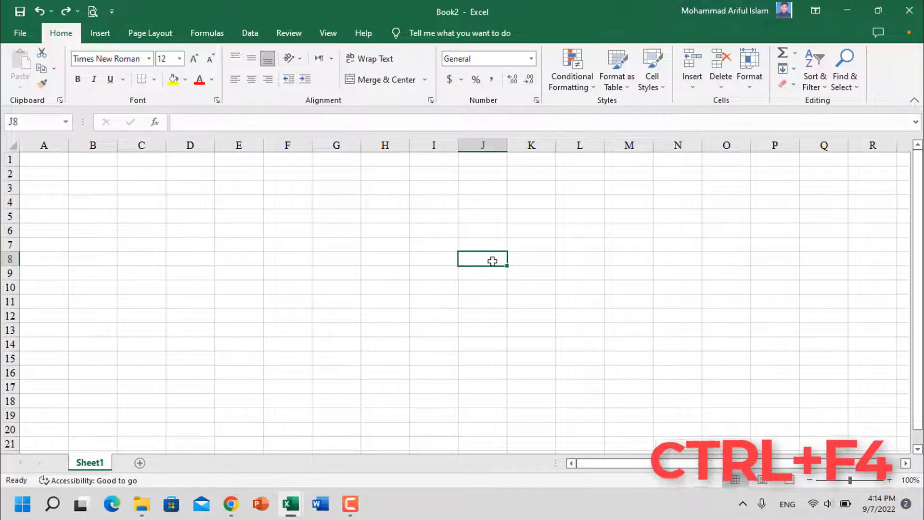
key(ctrl+F4)
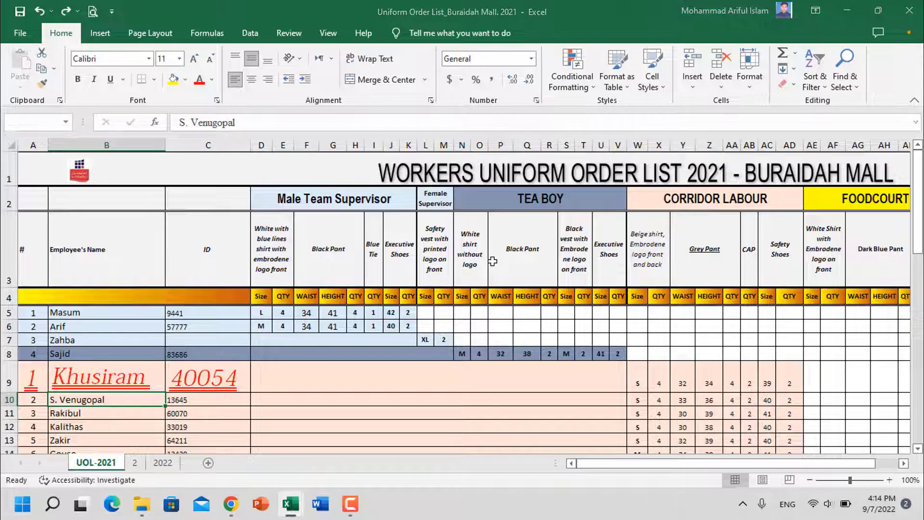
key(ctrl+F4)
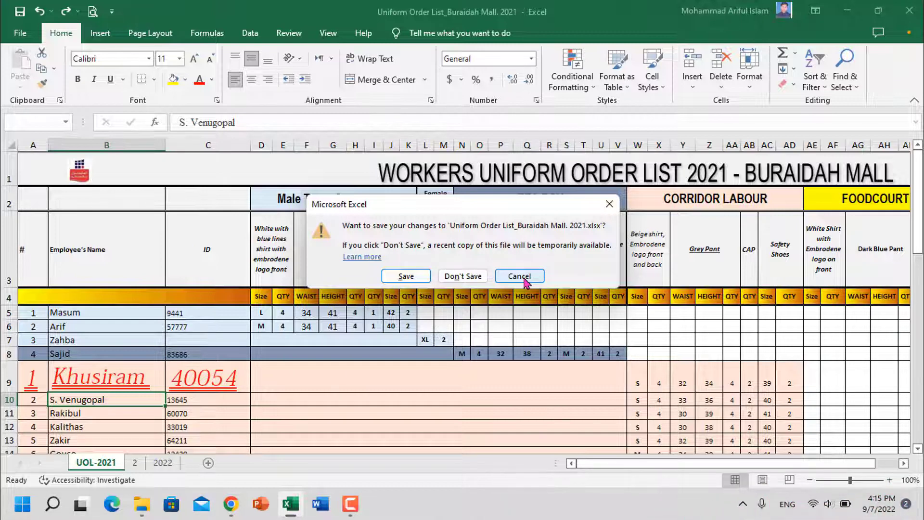
Step: Cancel the save prompt to keep the order list open, then minimise Excel to reveal the YouTube Videos page
click(519, 276)
mouse_move(291, 503)
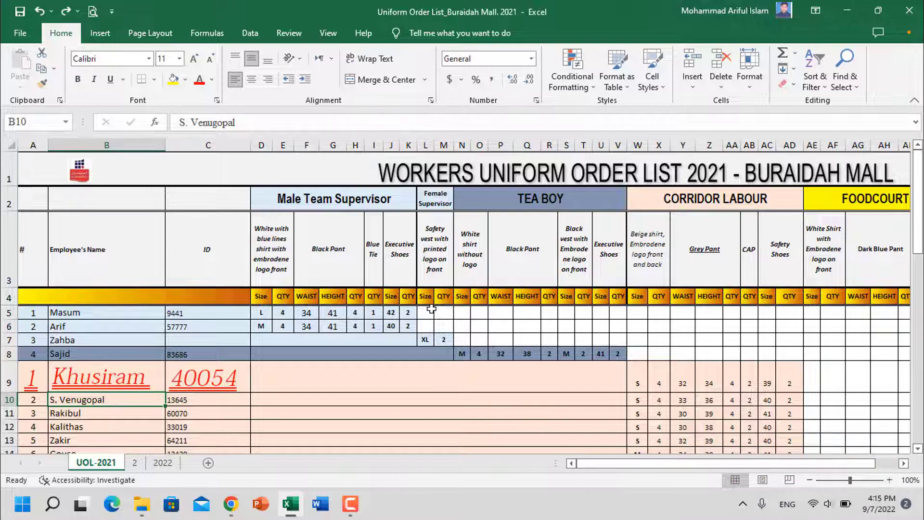
key(ctrl+F9)
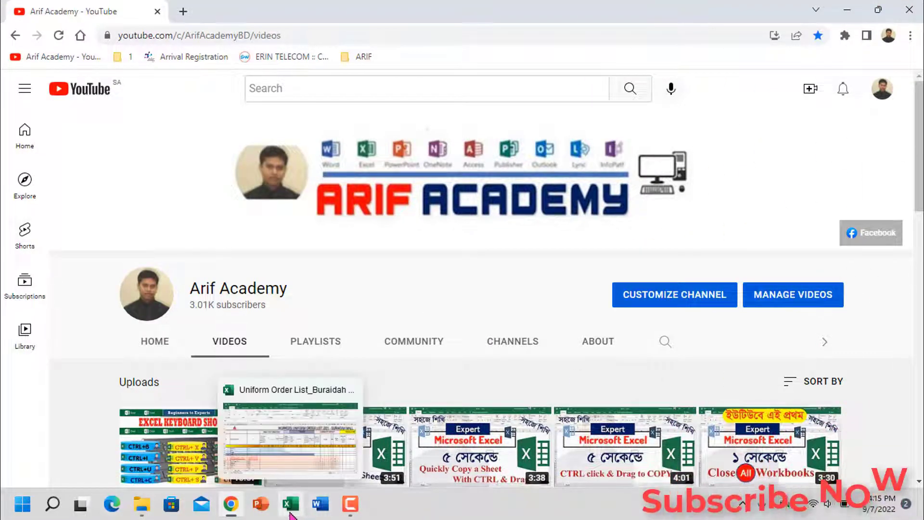
click(287, 464)
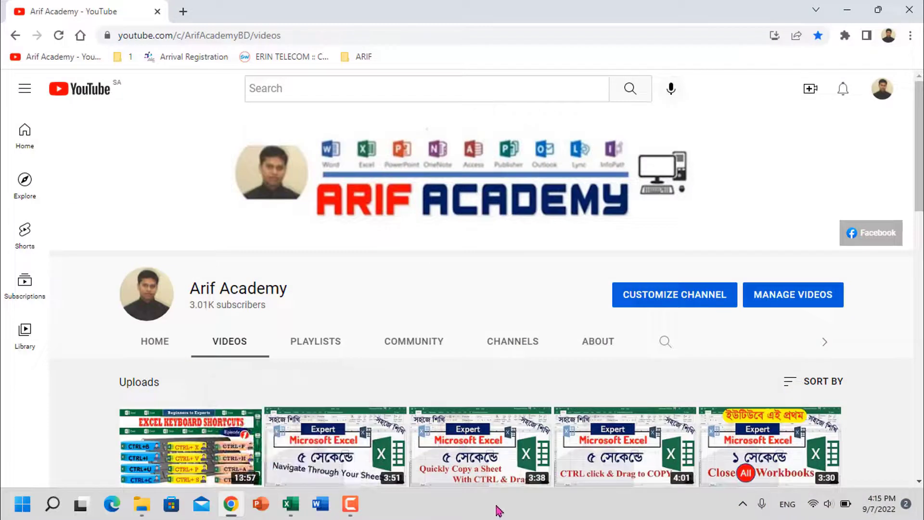